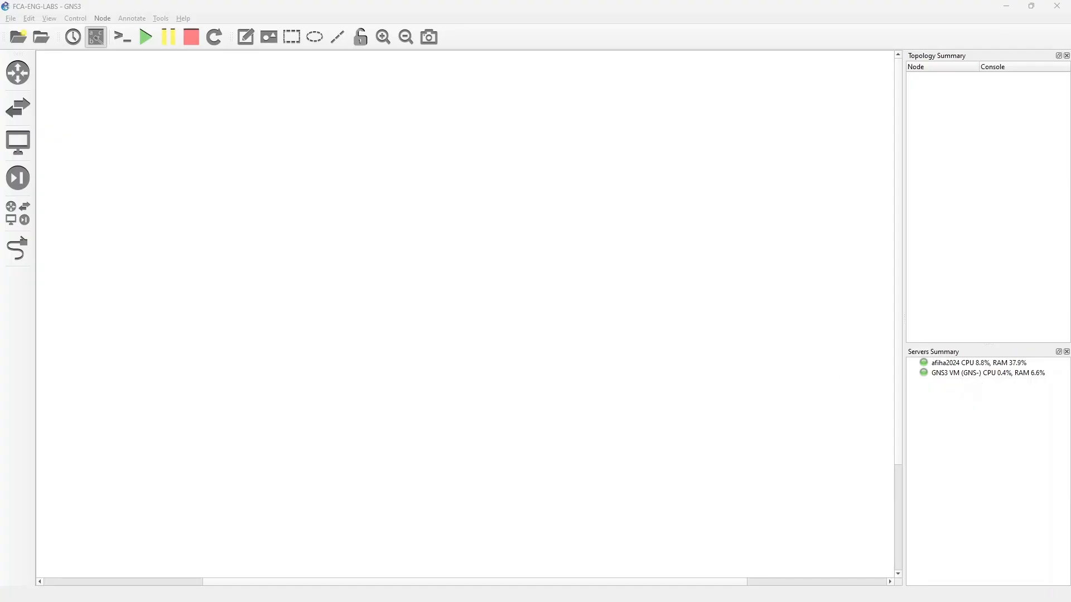
Check the GNS3 VM's status in VMware Workstation, then return to the GNS3 workspace.
left_click_drag(0, 168, 358, 80)
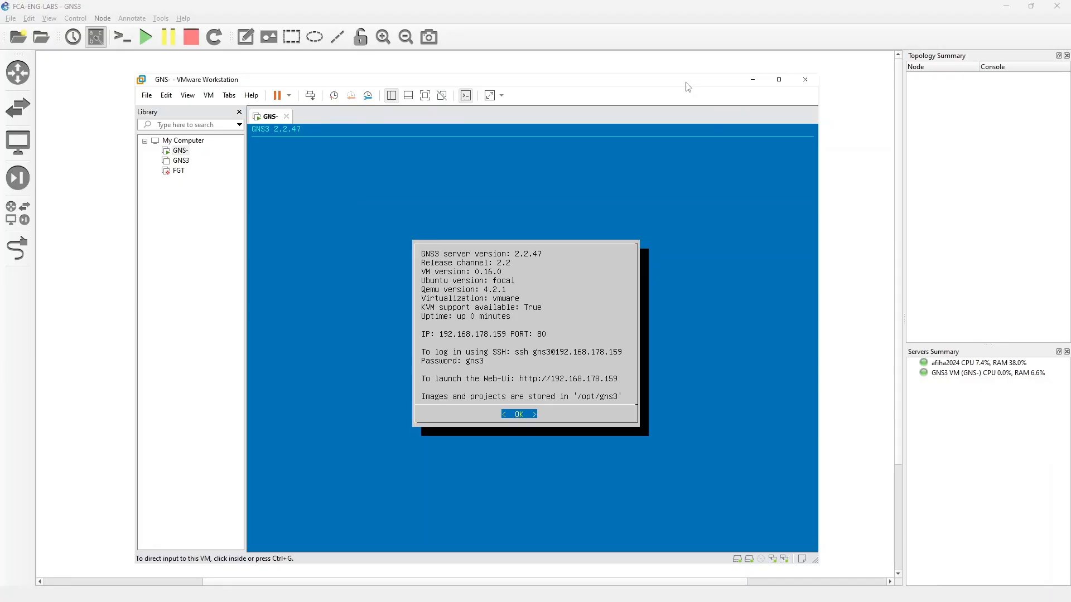
left_click_drag(686, 83, 0, 111)
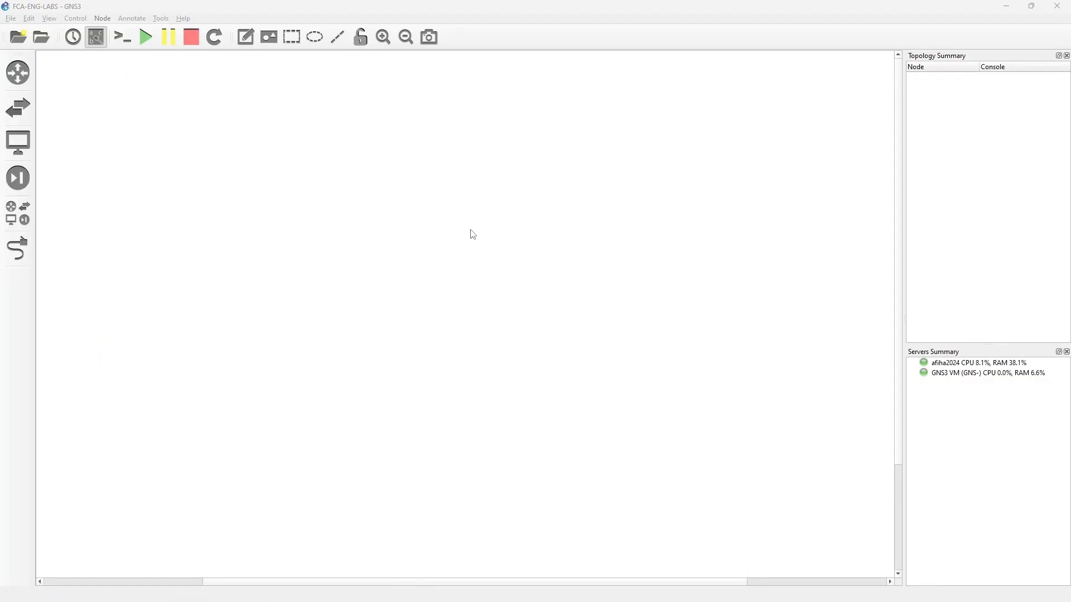
Start a new device template that installs an appliance from the GNS3 server.
left_click(23, 224)
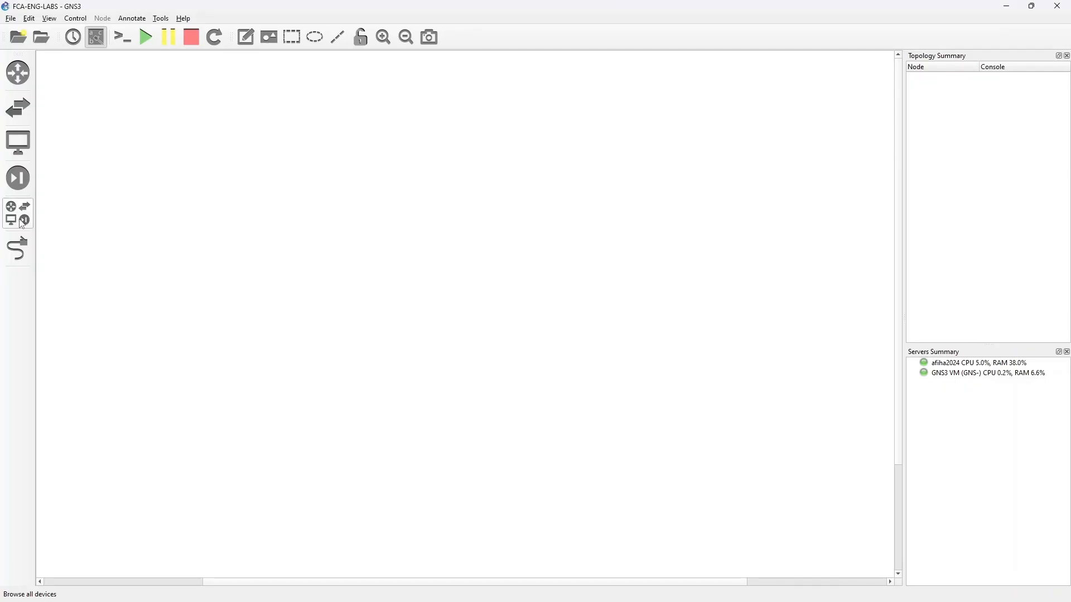
left_click(22, 224)
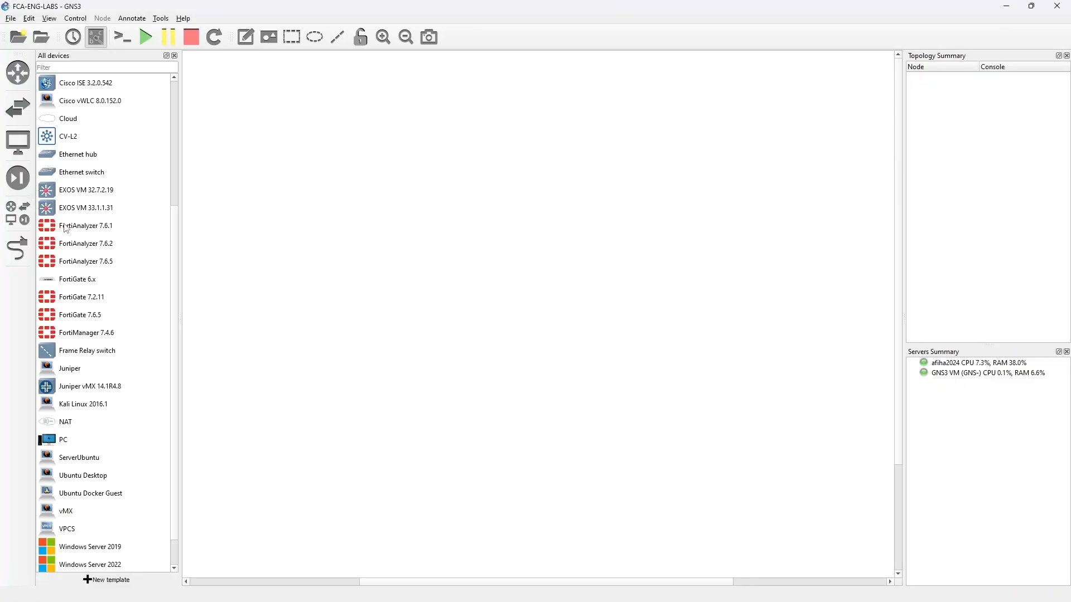
left_click(115, 580)
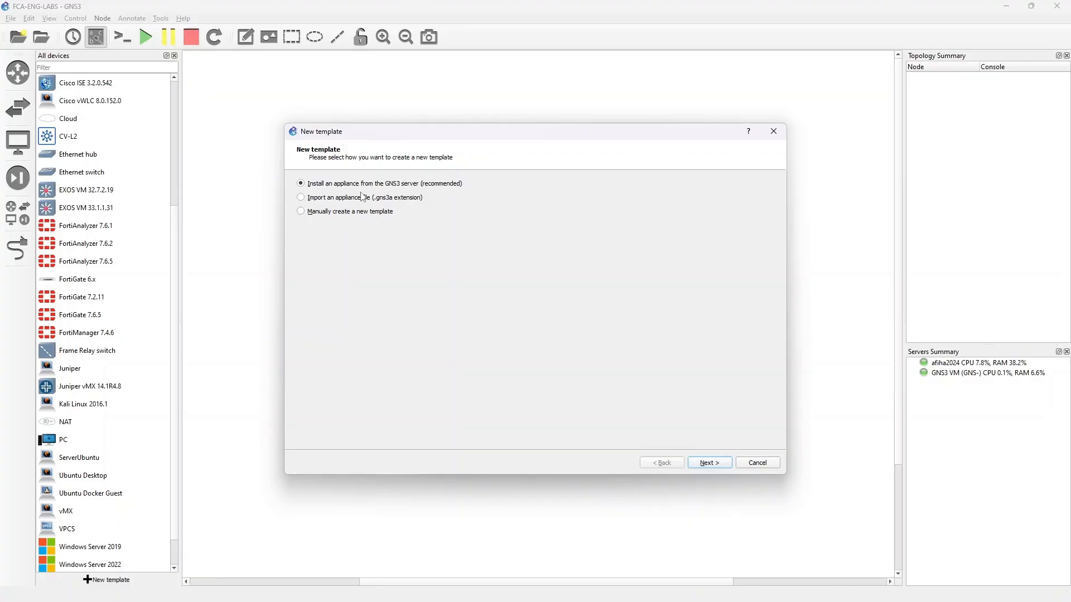
left_click(715, 468)
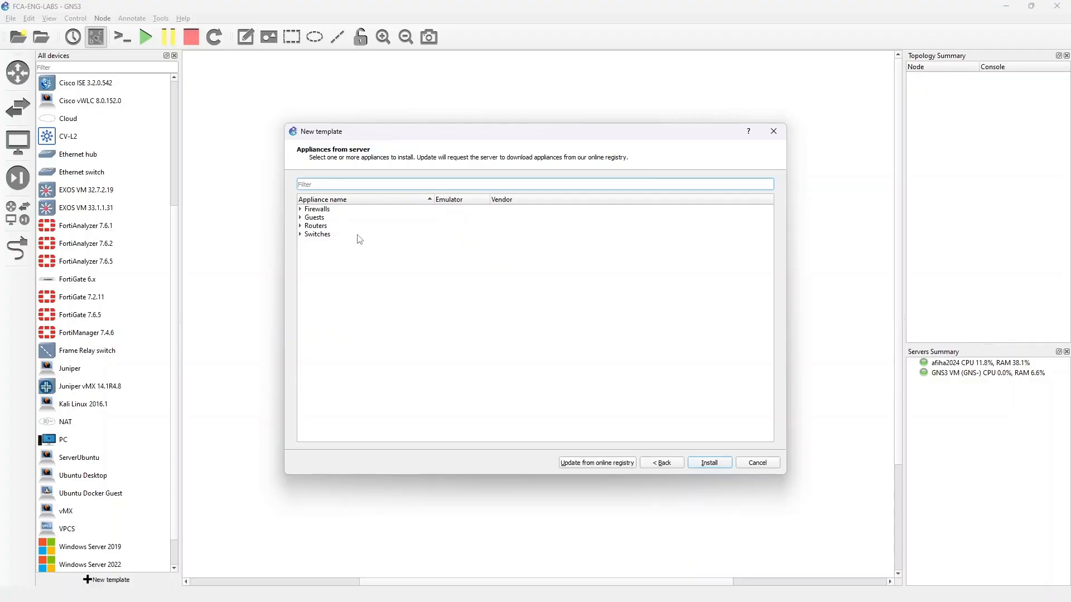
Choose the FortiGate firewall appliance and set it to install on the GNS3 VM, continuing to the required files.
left_click(300, 211)
left_click(347, 353)
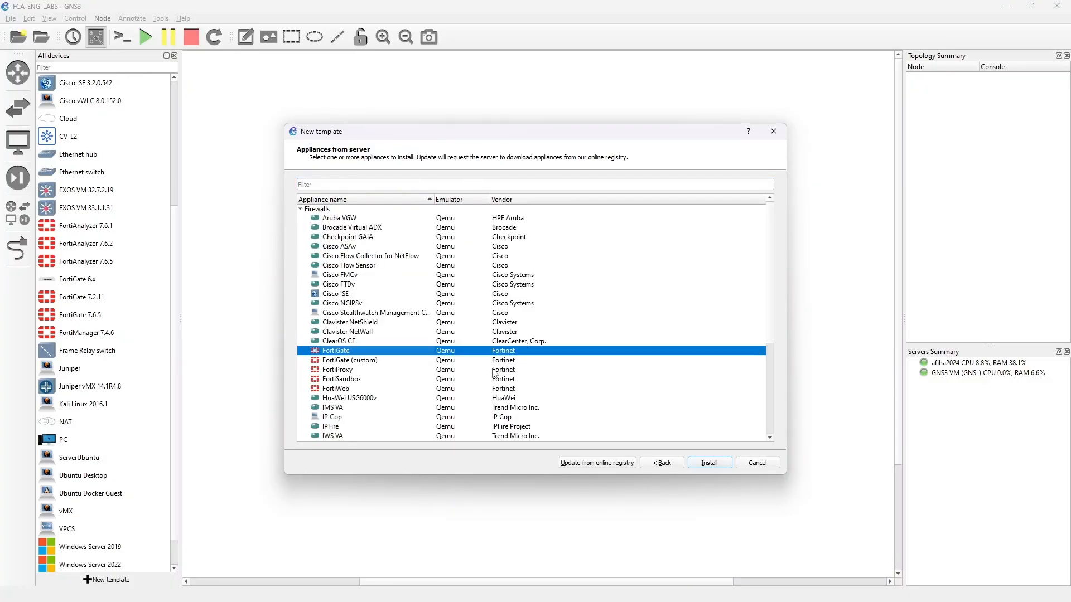
left_click(708, 465)
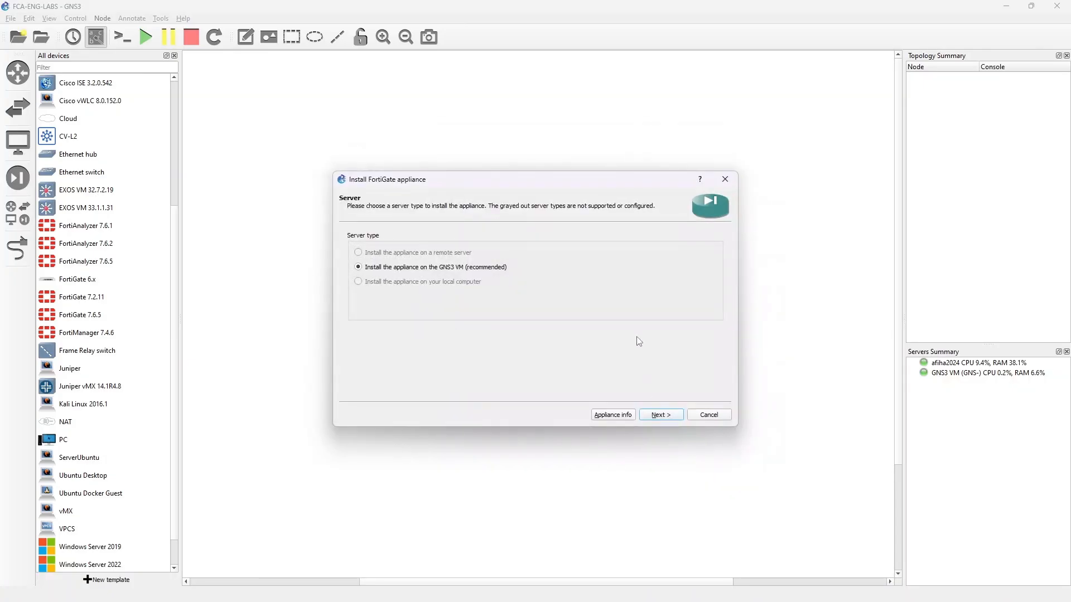
left_click(669, 415)
left_click(680, 418)
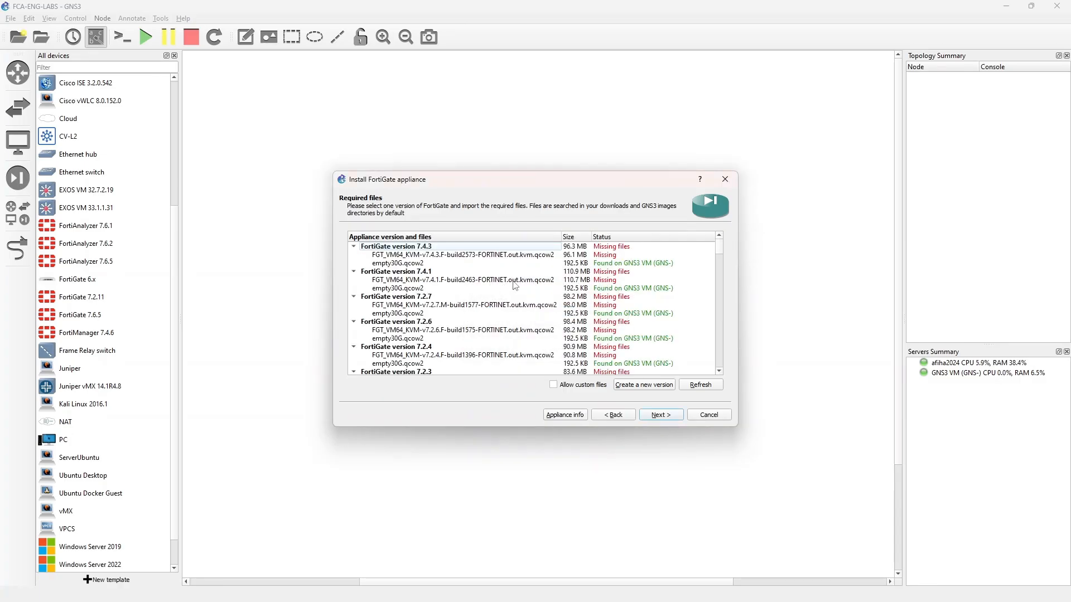
Request the vendor download of the FortiGate 7.4.3 qcow2 image and accept the redirect to the Fortinet site.
left_click(450, 257)
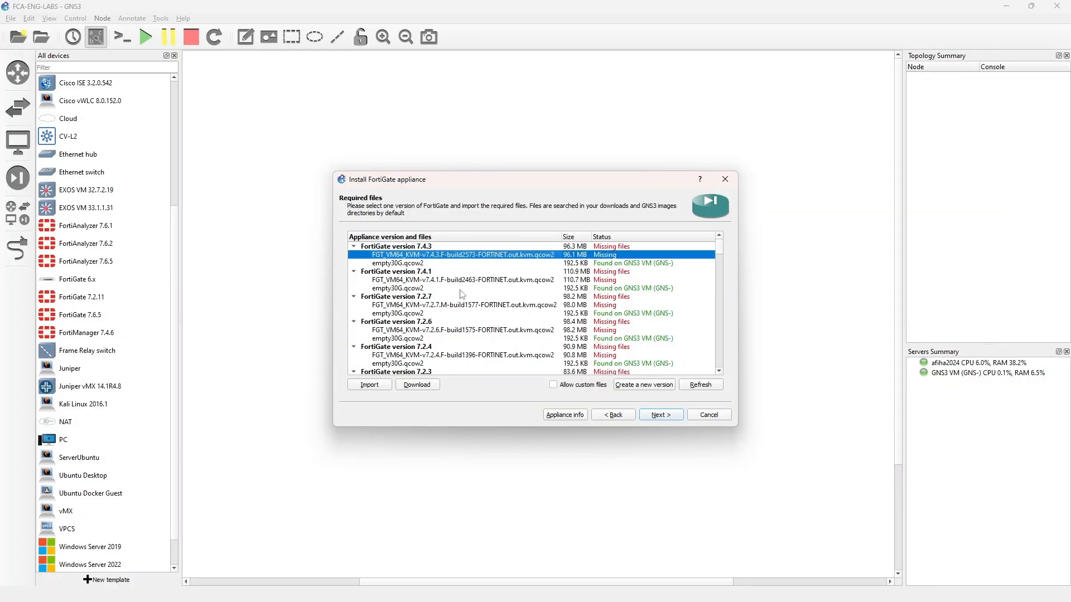
left_click(428, 389)
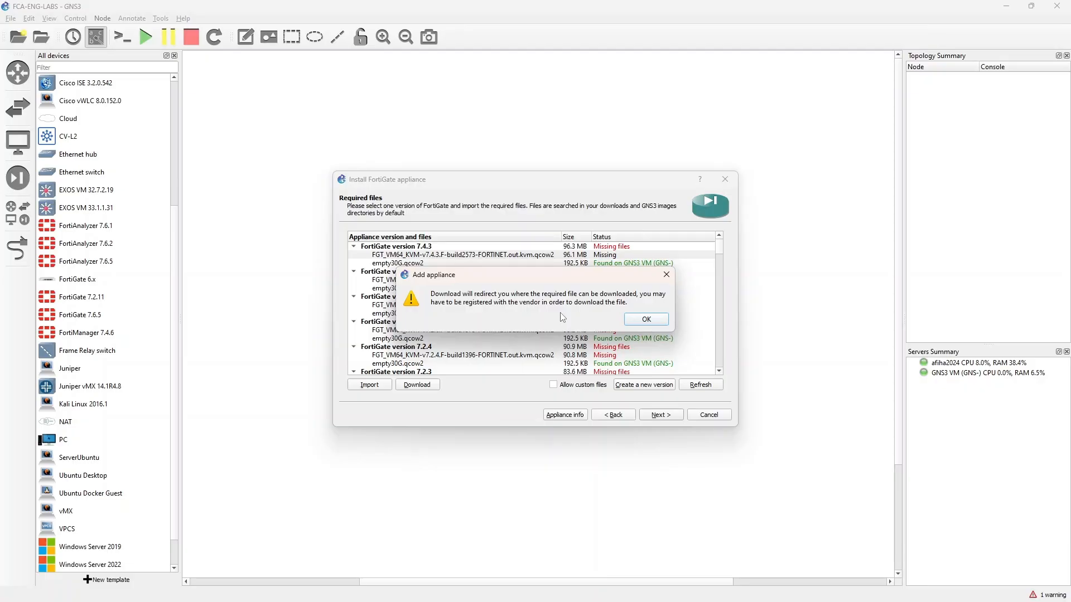
left_click(637, 319)
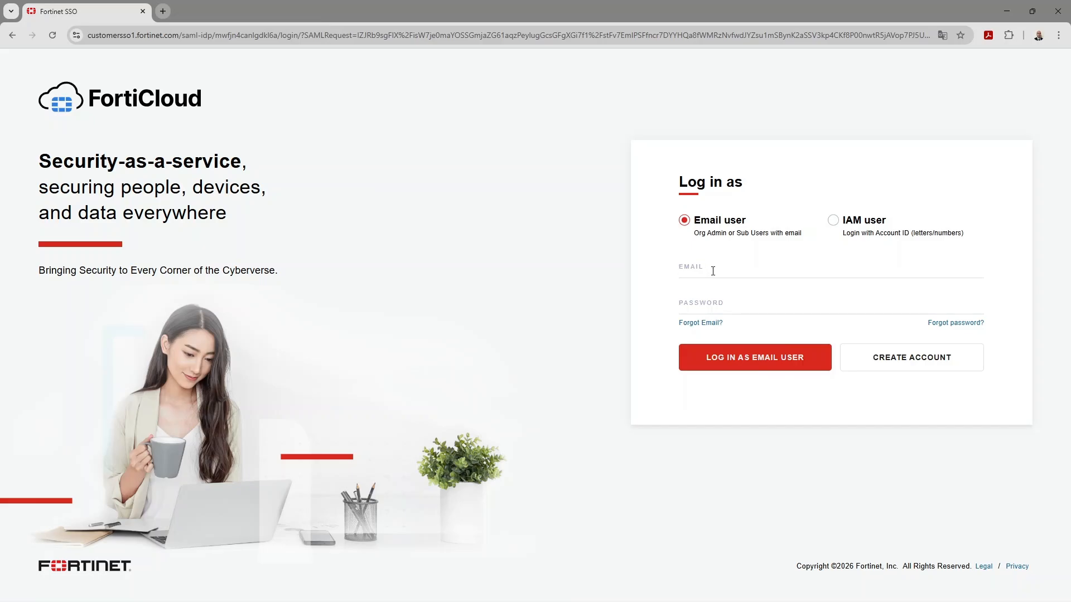
Log in to FortiCloud as an email user with the account email and password, and skip the phone number setup.
left_click(705, 269)
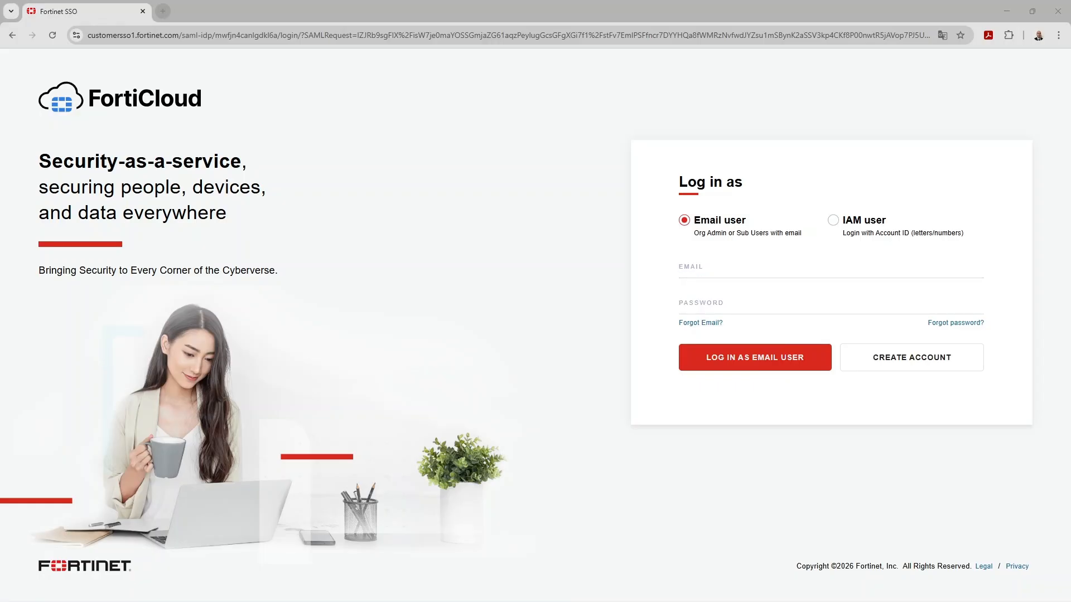
left_click(710, 268)
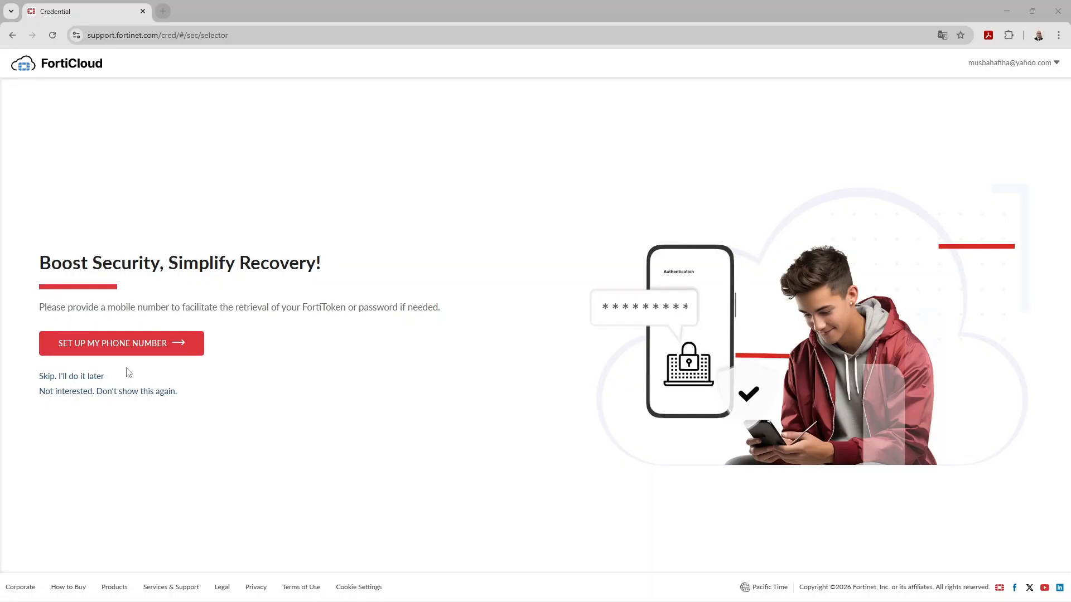
left_click(89, 376)
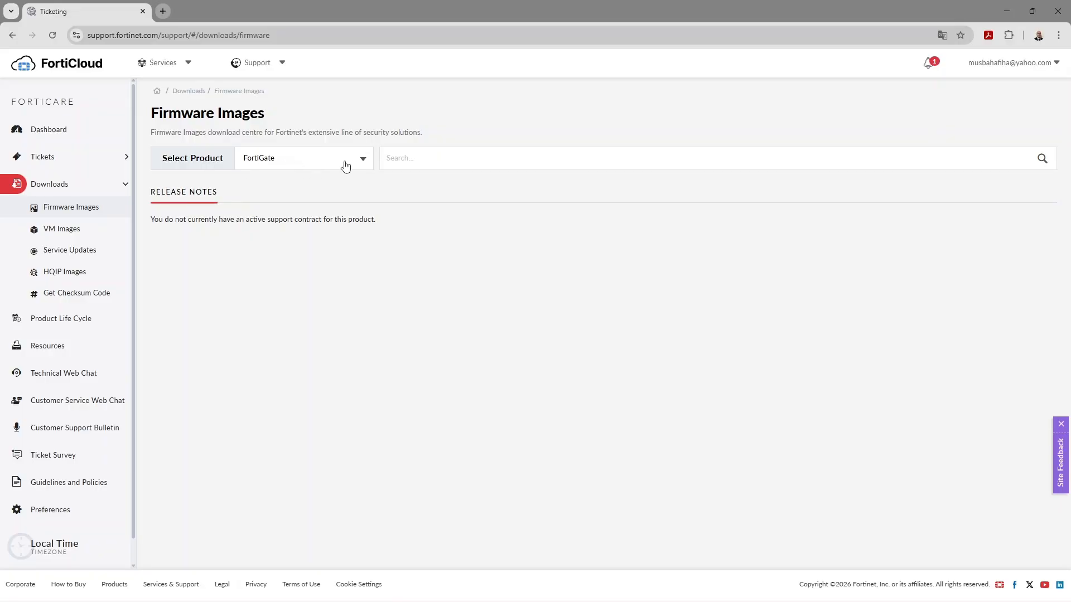
Open the FortiGate VM image downloads and set the platform to KVM.
left_click(322, 163)
left_click(317, 164)
left_click(317, 163)
left_click(315, 163)
left_click(74, 231)
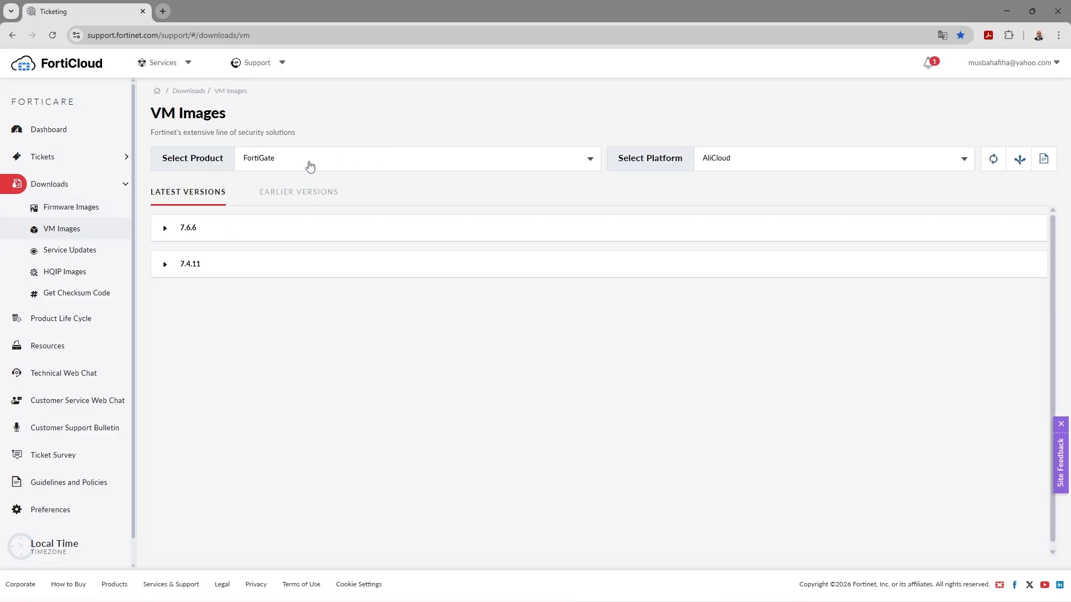
left_click(733, 161)
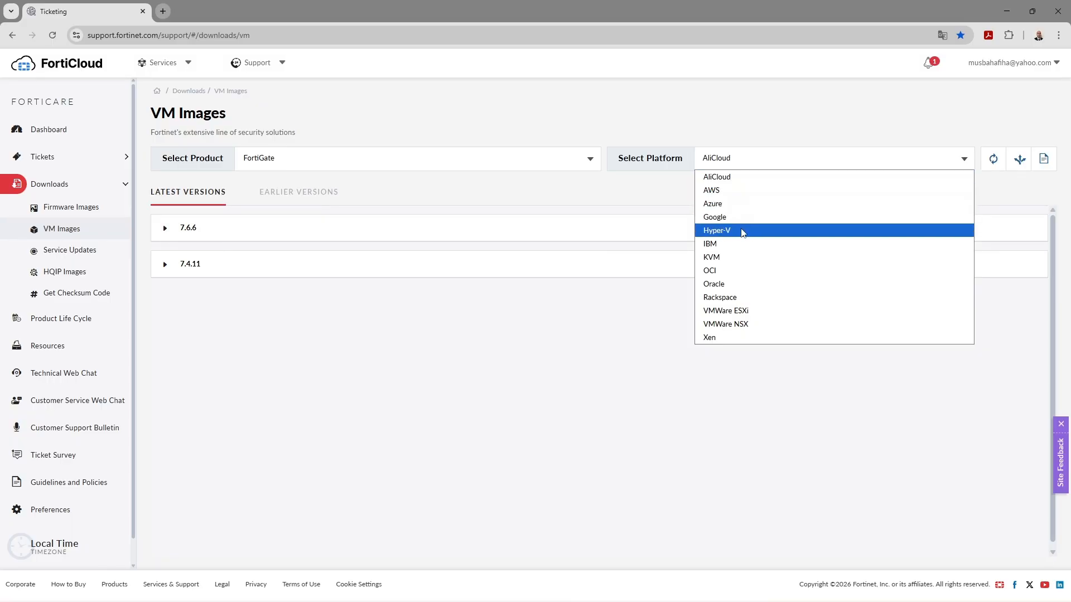
left_click(738, 259)
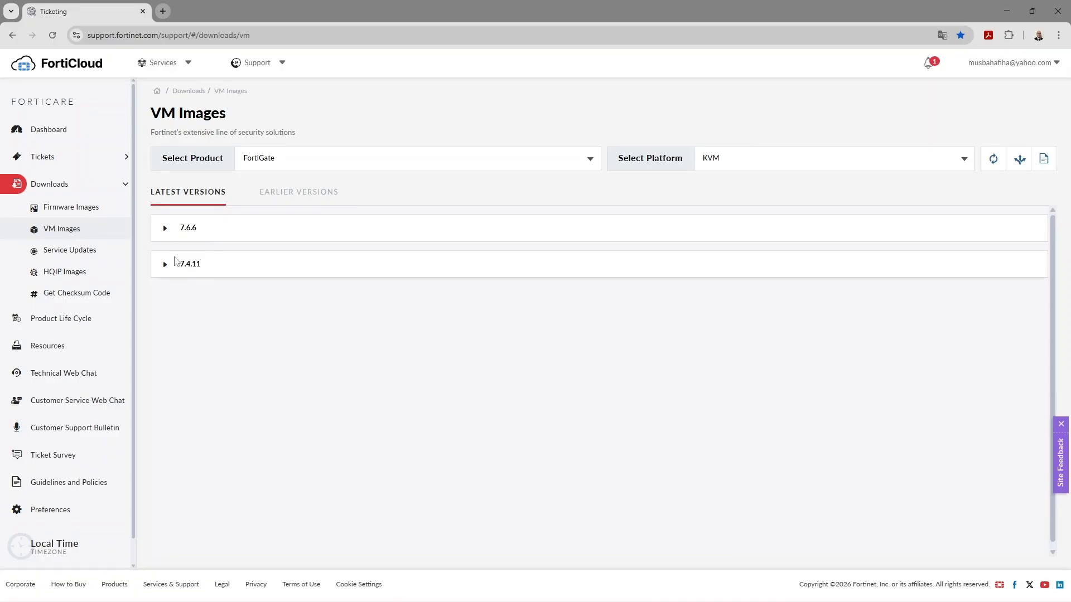
Download the version 7.4.11 new-deployment archive FGT_VM64_KVM-v7.4.11.M-build2878-FORTINET.out.kvm.zip into the Download folder.
left_click(166, 265)
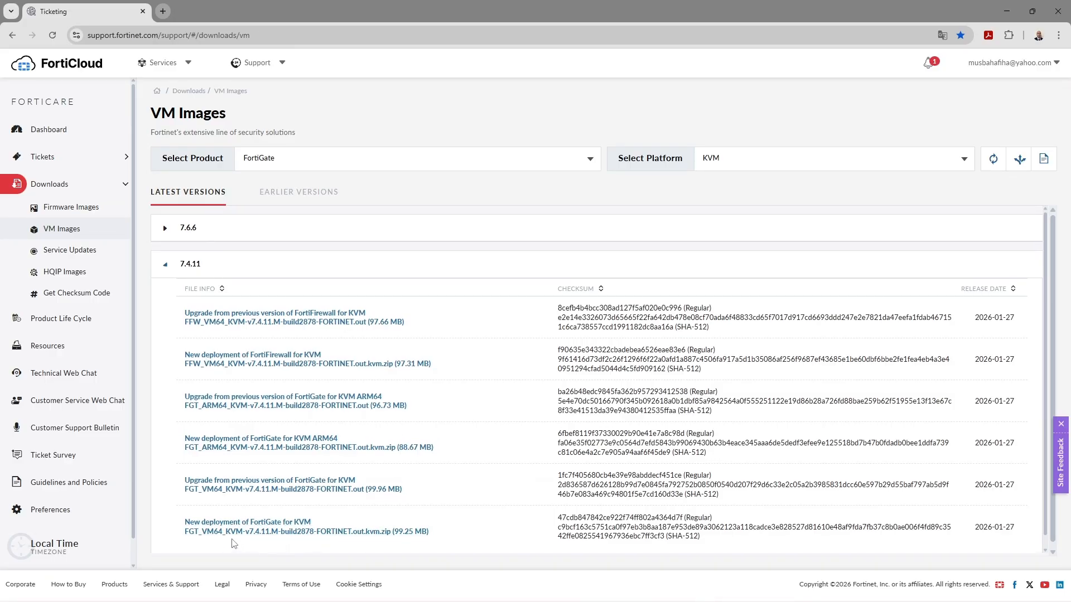
left_click(366, 533)
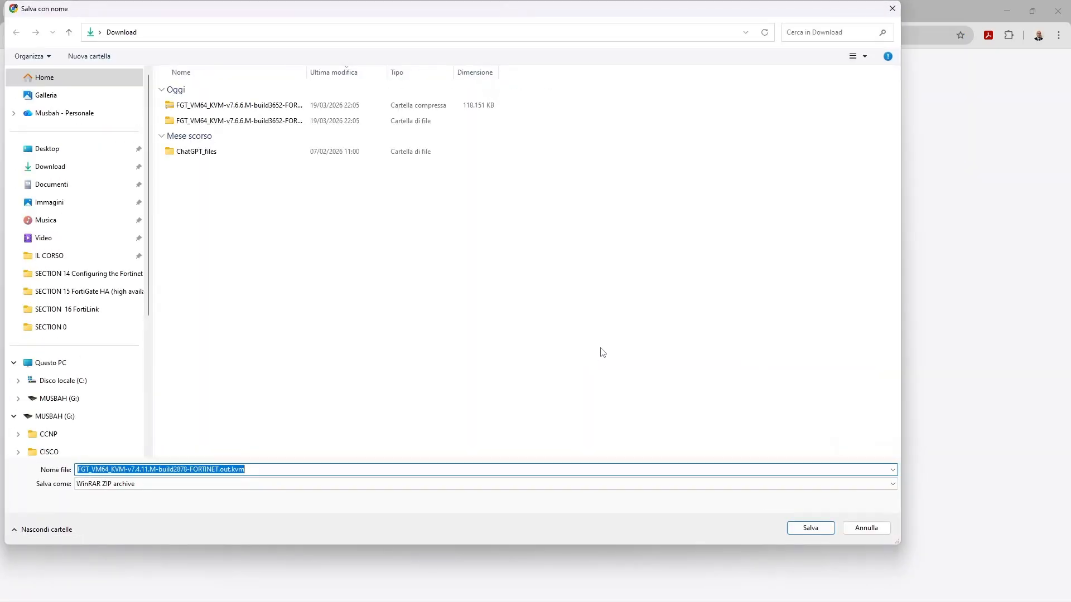
left_click(810, 528)
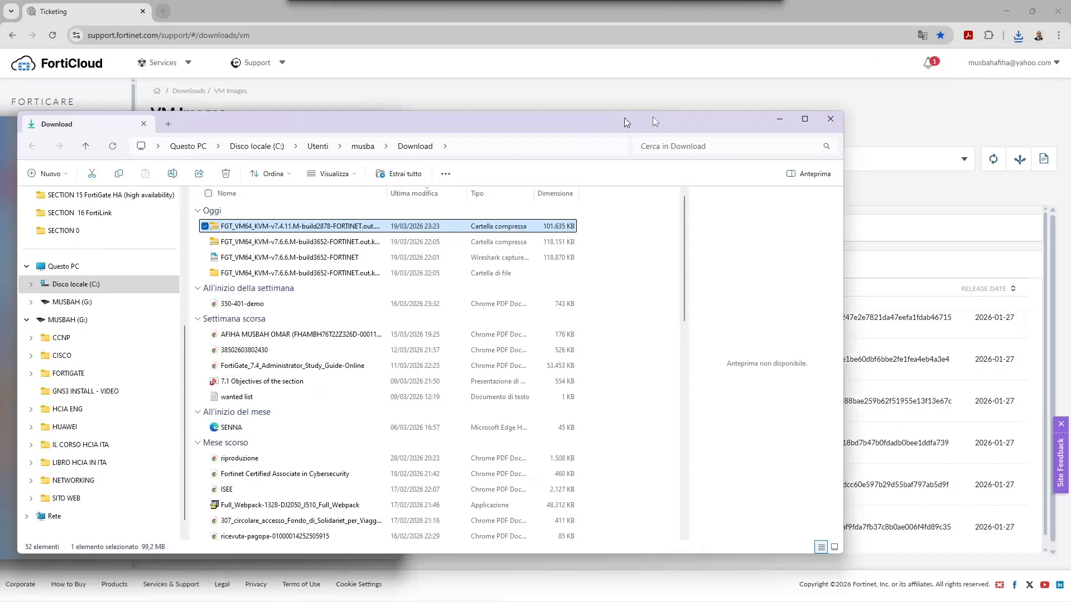
In File Explorer, extract the downloaded FortiGate 7.4.11 KVM archive and check its contents, then switch back to GNS3.
left_click_drag(625, 118, 738, 102)
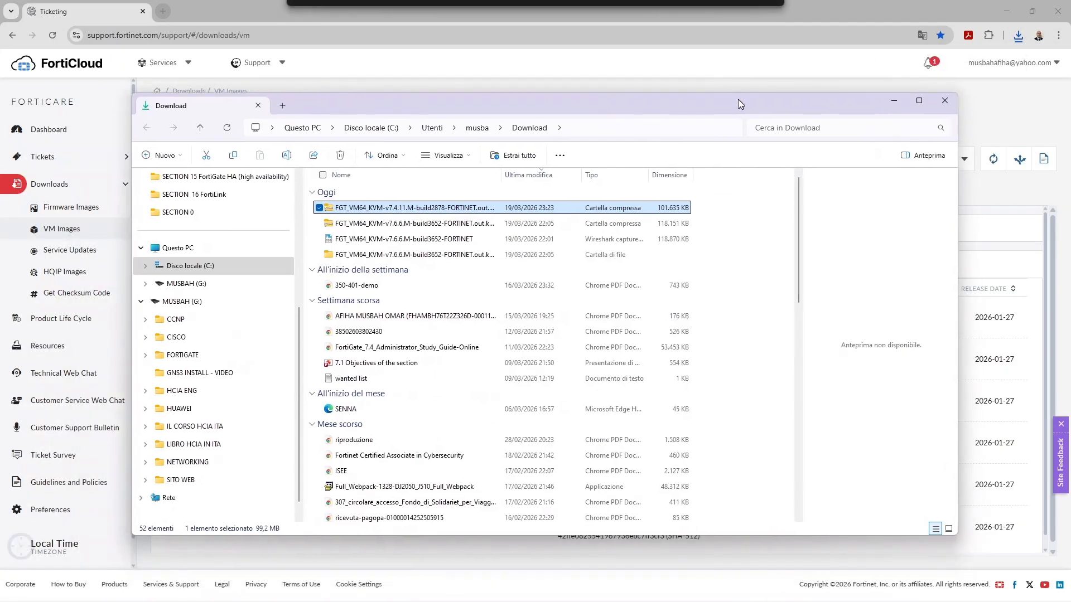
left_click(526, 159)
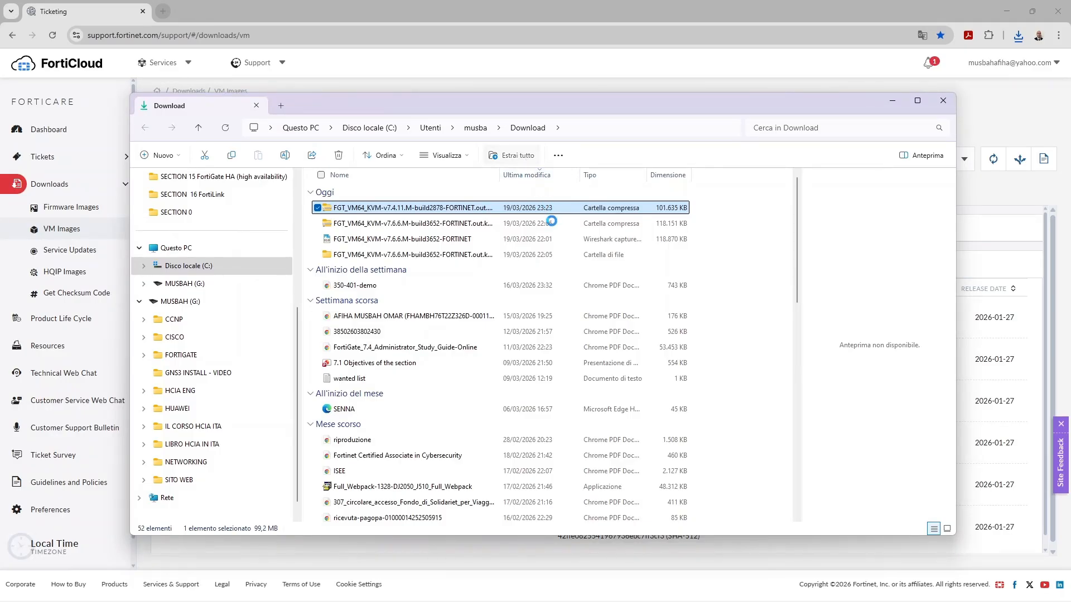
left_click(639, 416)
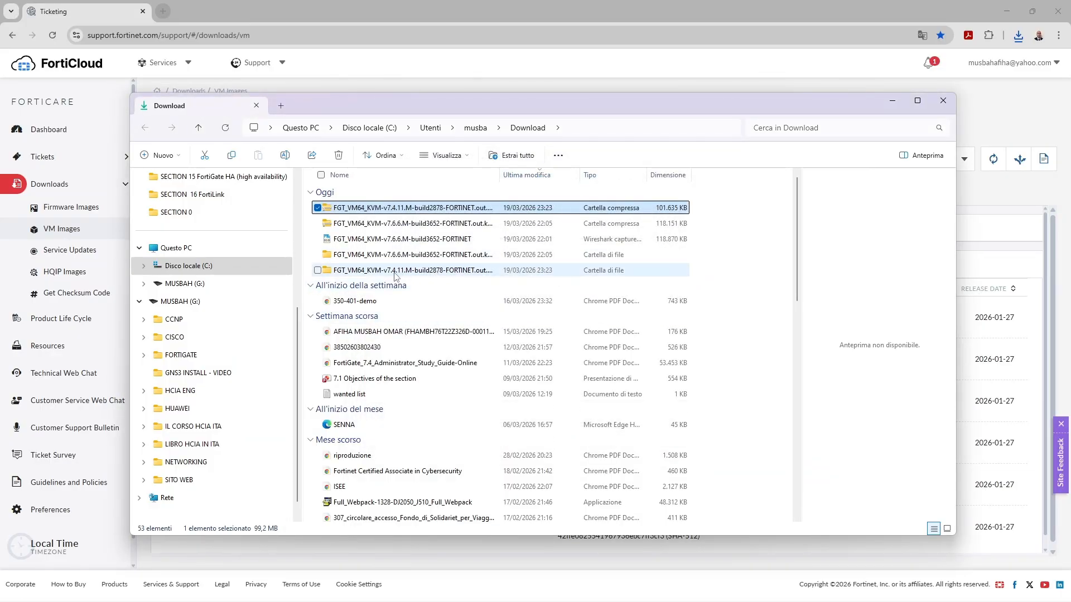
double_click(432, 270)
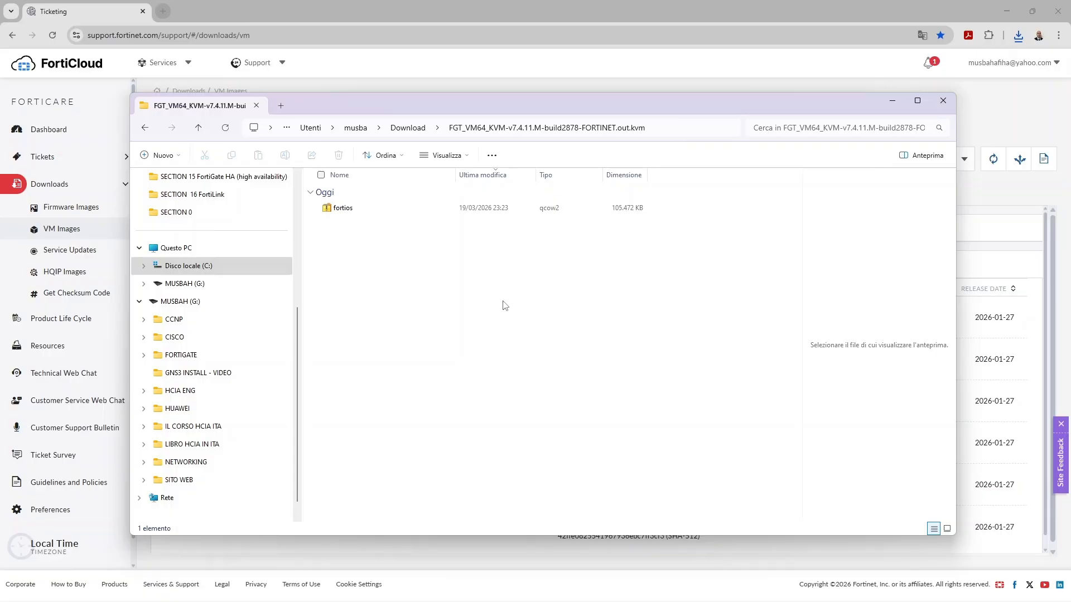
left_click_drag(729, 98, 0, 154)
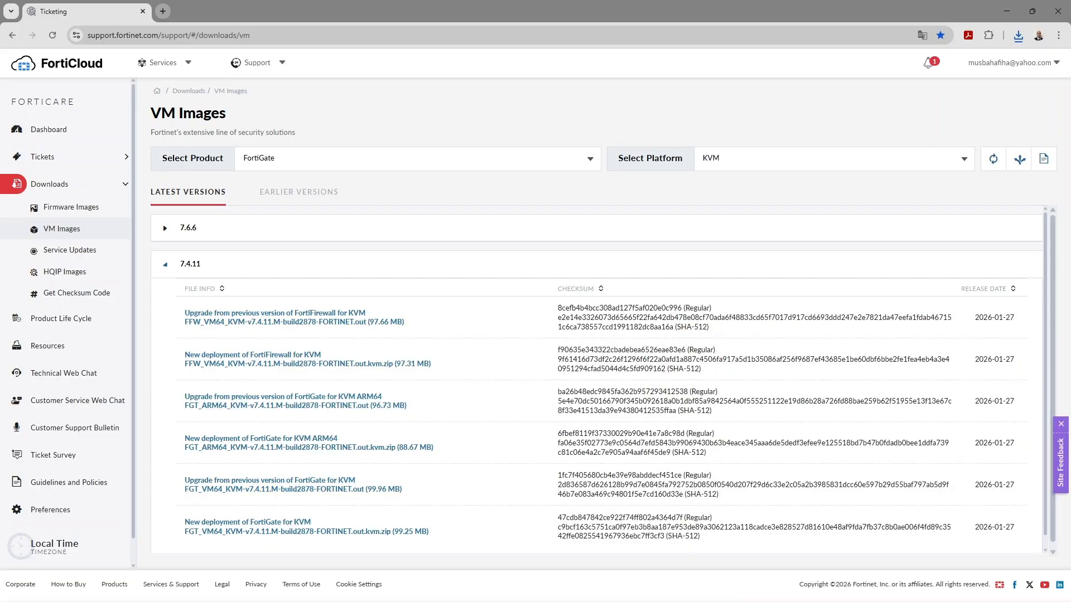
key("alt+Tab")
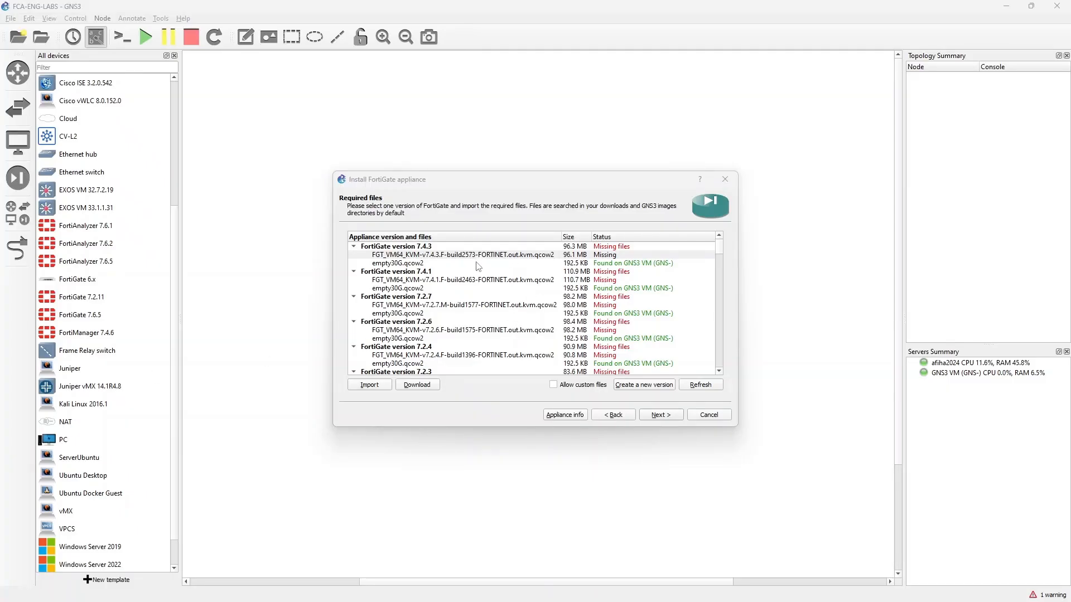
Try to import the extracted fortios qcow2 file as the missing FortiGate 7.4.3 image, accepting the checksum mismatch.
left_click(433, 256)
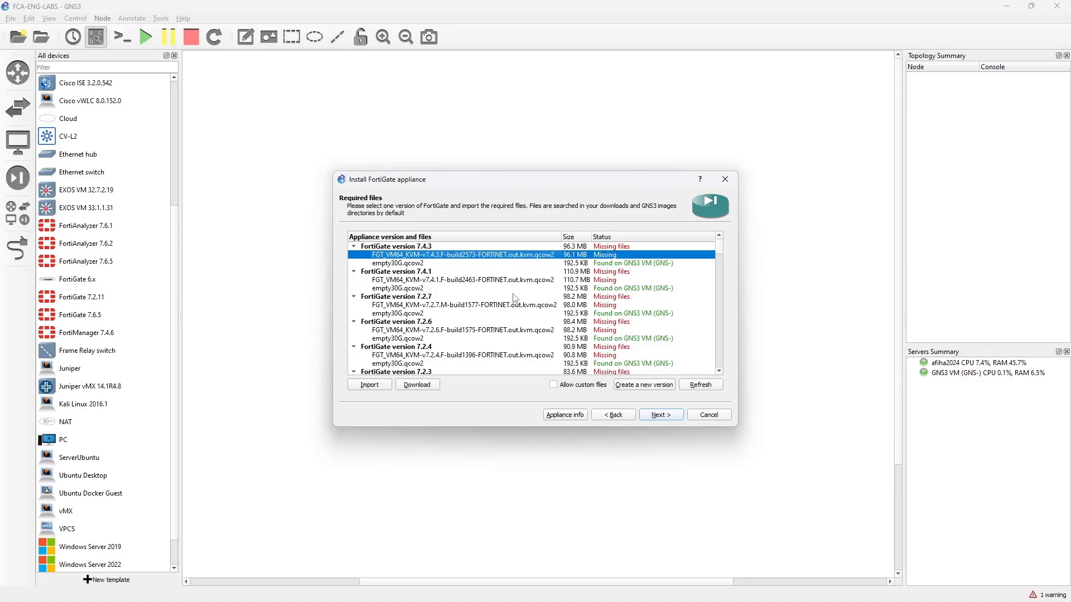
left_click(383, 390)
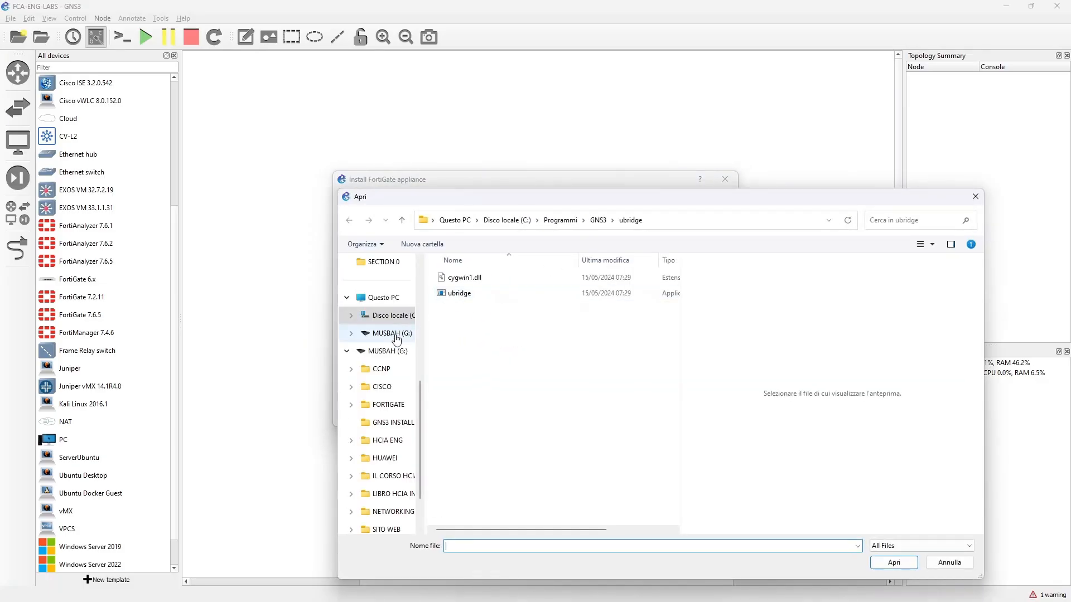
scroll(396, 339, "up", 5)
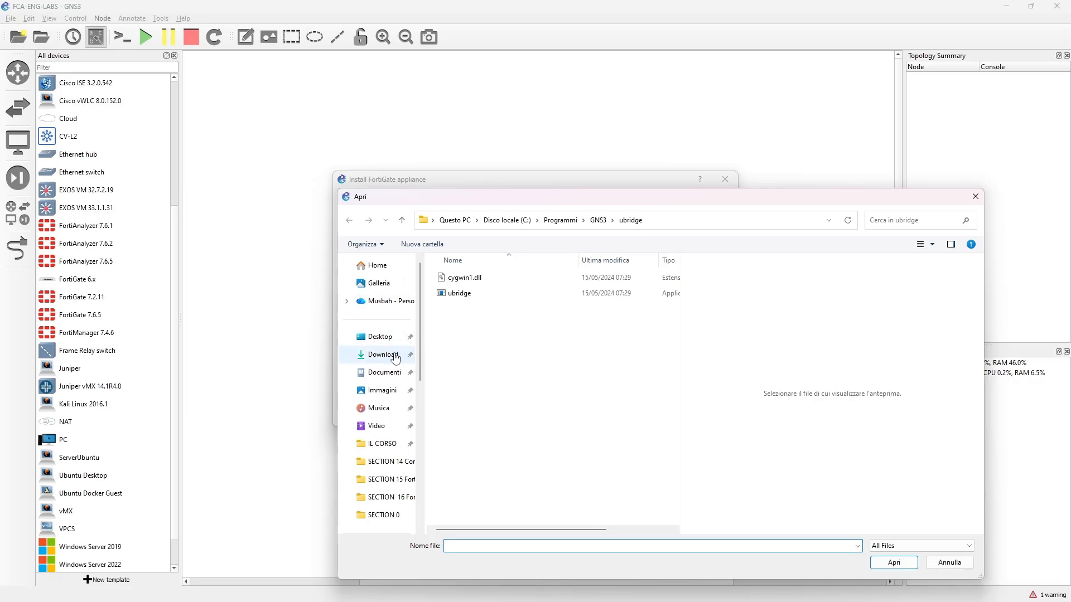
left_click(383, 354)
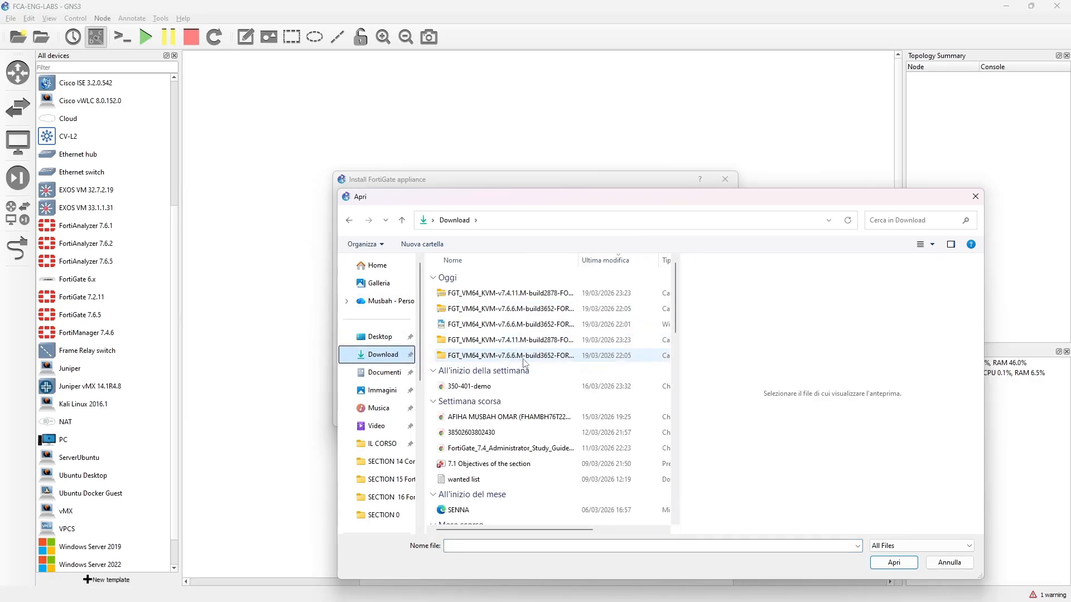
double_click(524, 340)
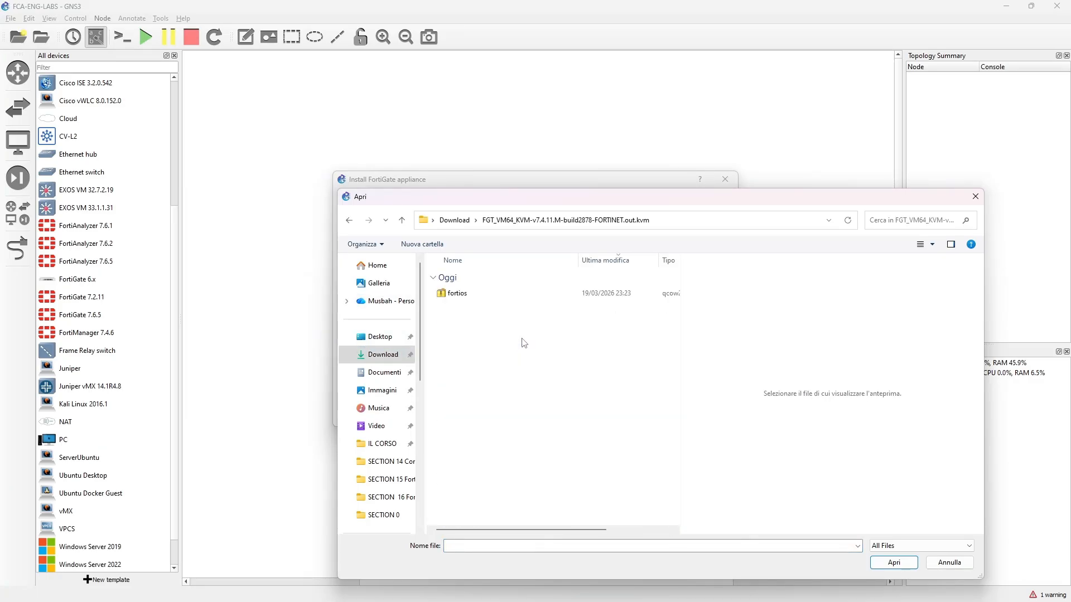
double_click(478, 301)
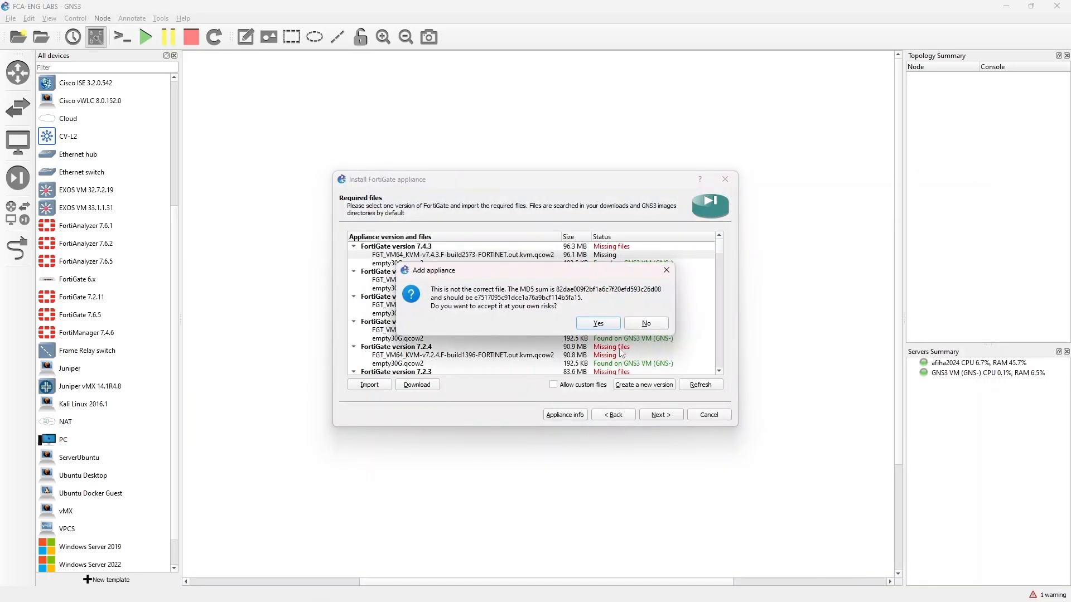
left_click(599, 324)
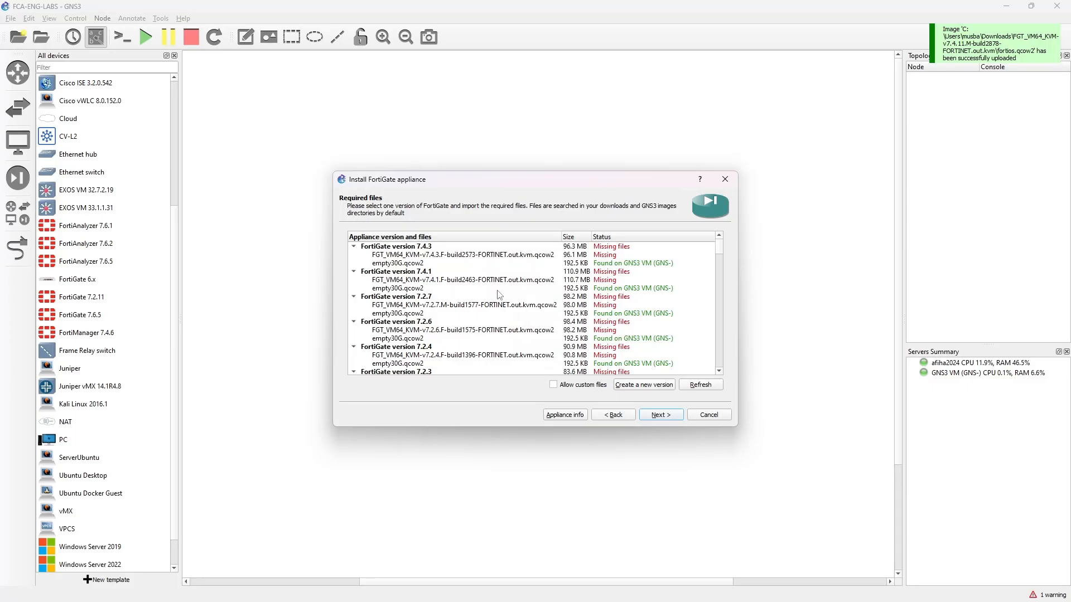
Create a new appliance version named 7.4.11, using FortiGate version 7.4.3 as the base.
left_click(649, 387)
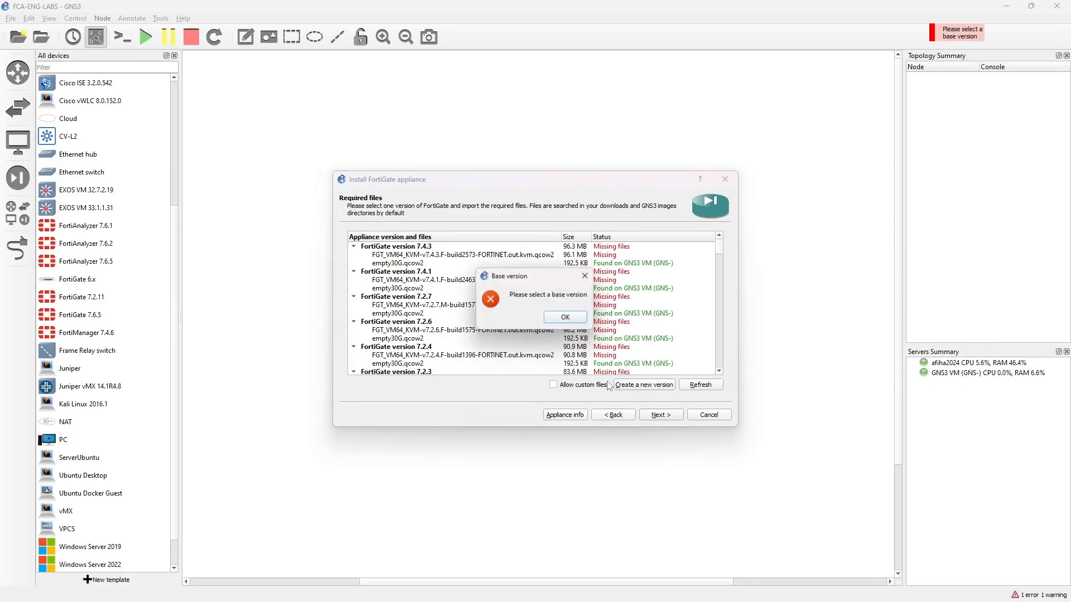
left_click(564, 319)
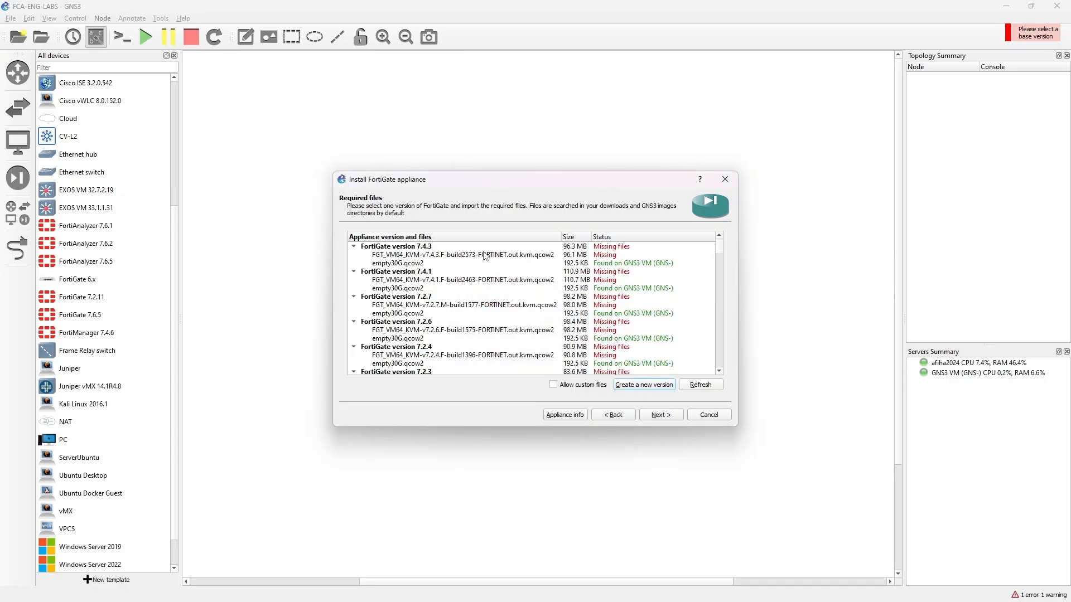
left_click(483, 253)
left_click(472, 247)
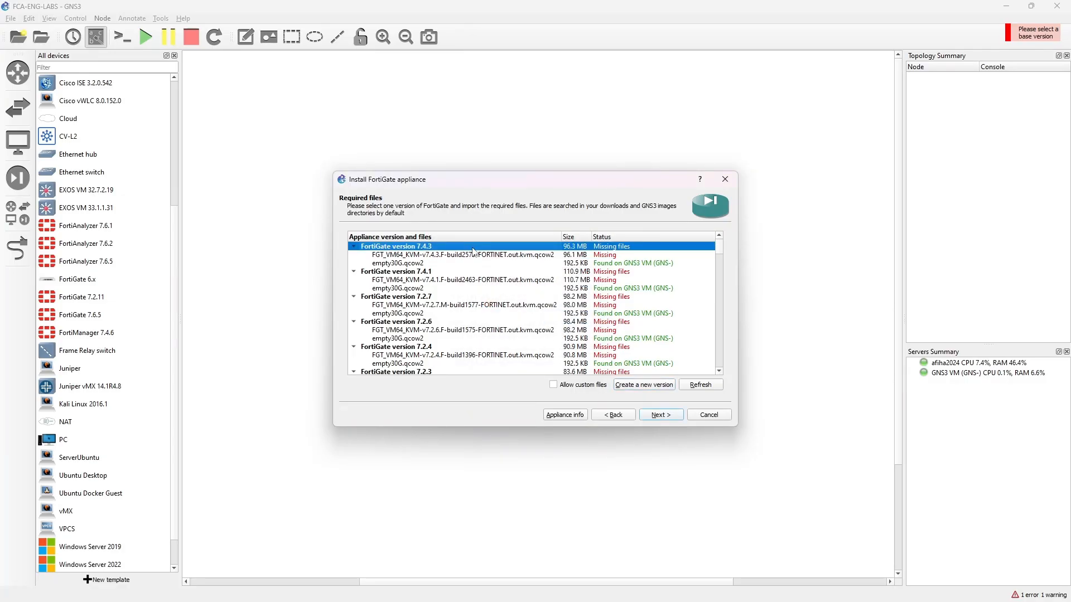
left_click(650, 386)
type("7.4.3")
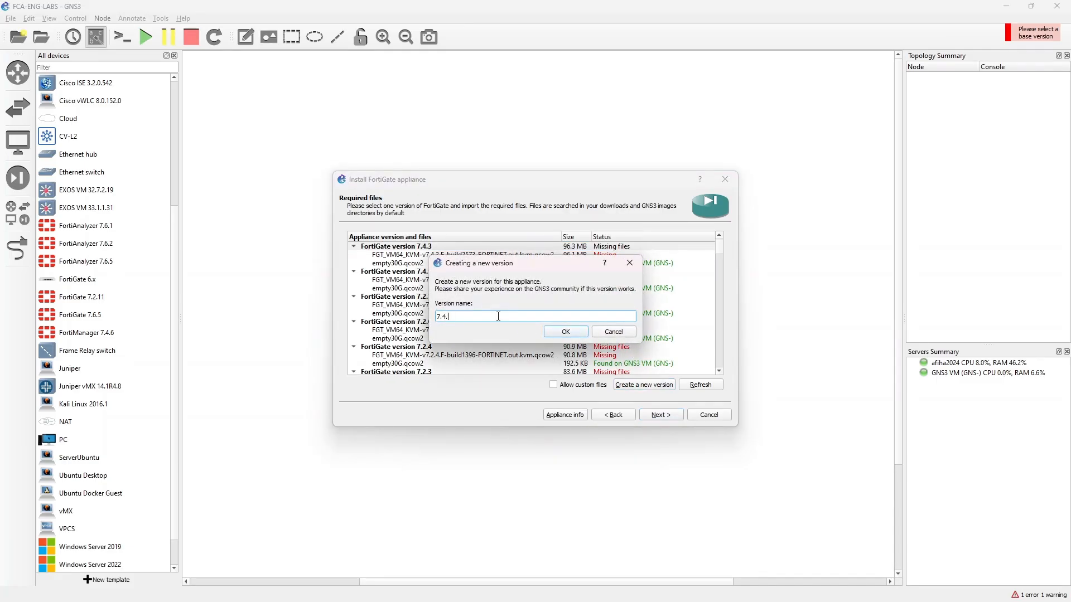
left_click(566, 331)
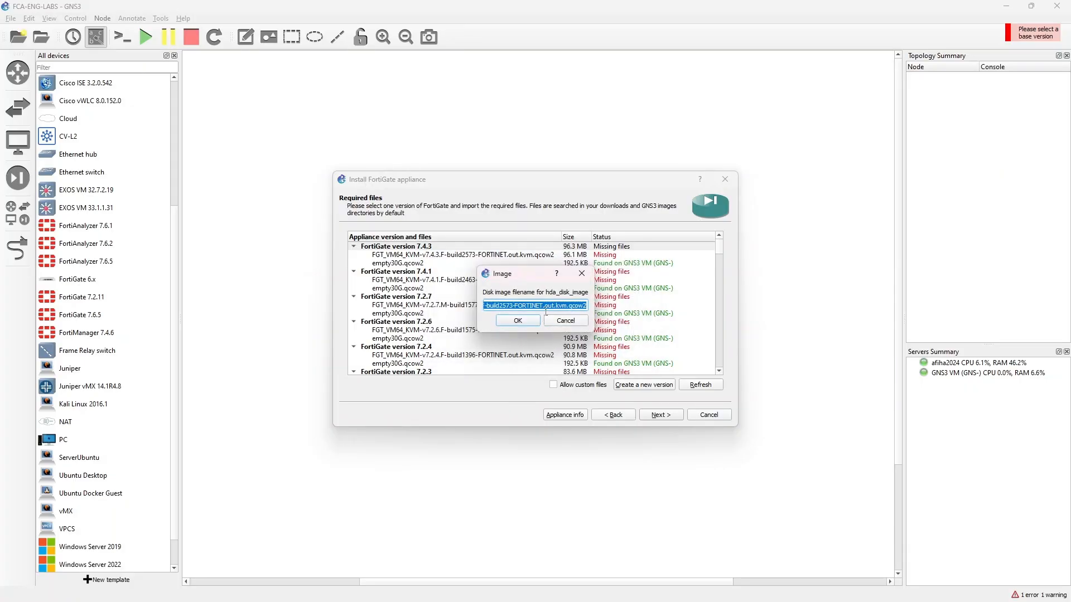
Set the new version's hda disk image filename to FGT_VM64_KVM-v7.4.11.F-build2573-FORTINET.out.kvm.qcow2 and accept the image names.
left_click(529, 308)
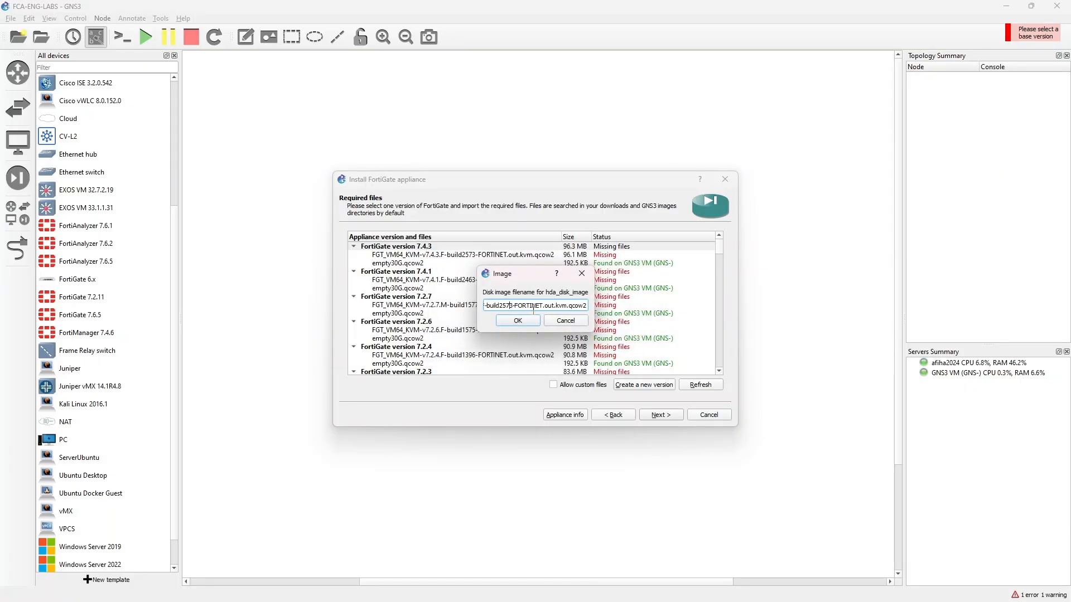
key("Left")
key("Left")
key("Left")
key("Left")
key("Left")
key("Left")
key("BackSpace")
type("11")
left_click(518, 321)
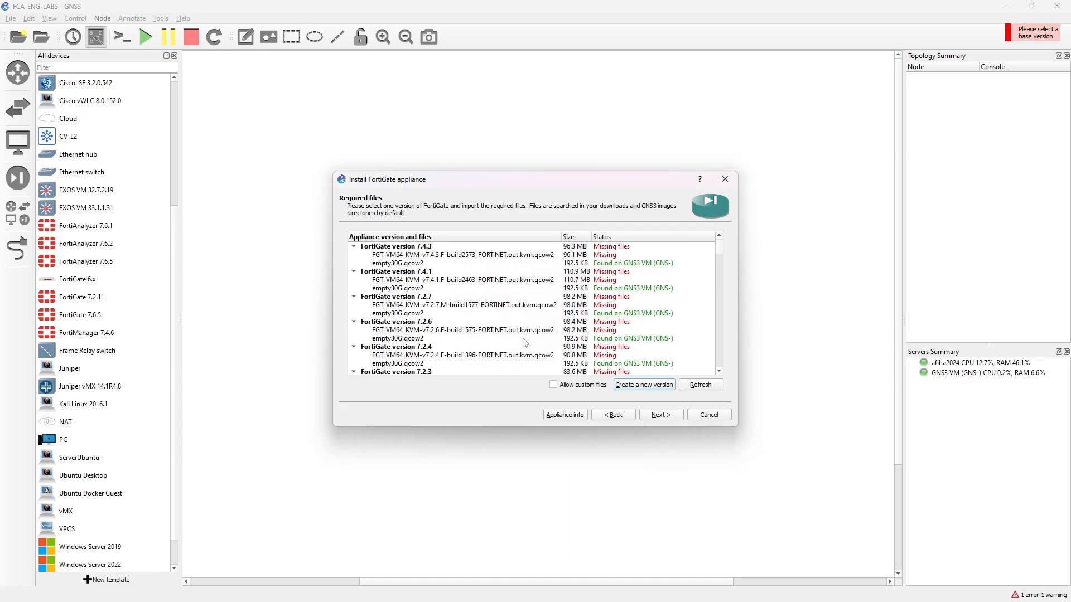
Import the extracted fortios qcow2 file as the missing disk image of FortiGate version 7.4.11.
scroll(522, 343, "down", 10)
scroll(518, 355, "down", 10)
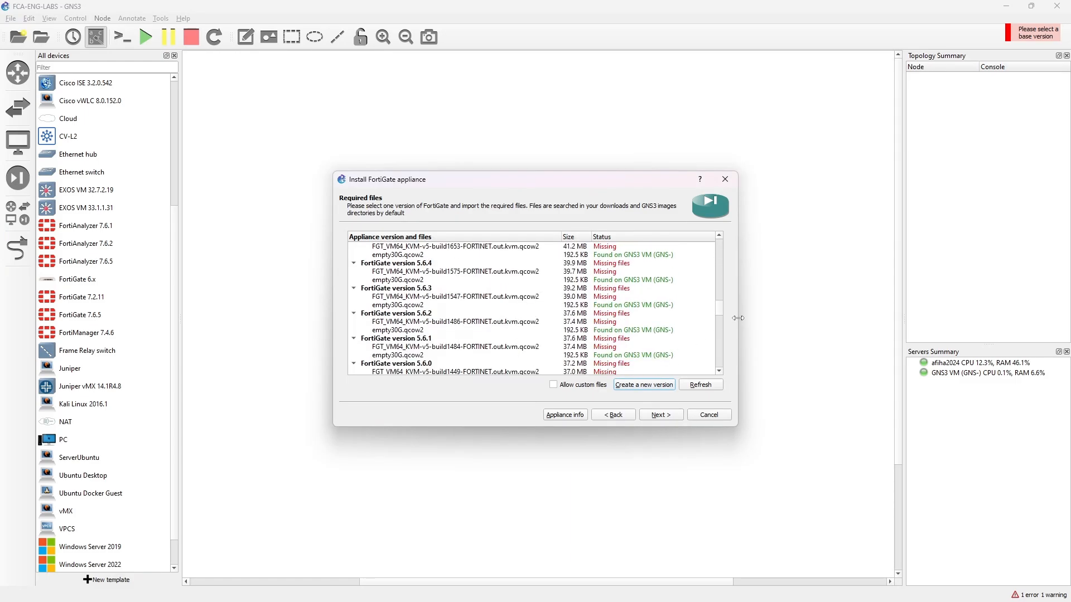
scroll(719, 352, "down", 5)
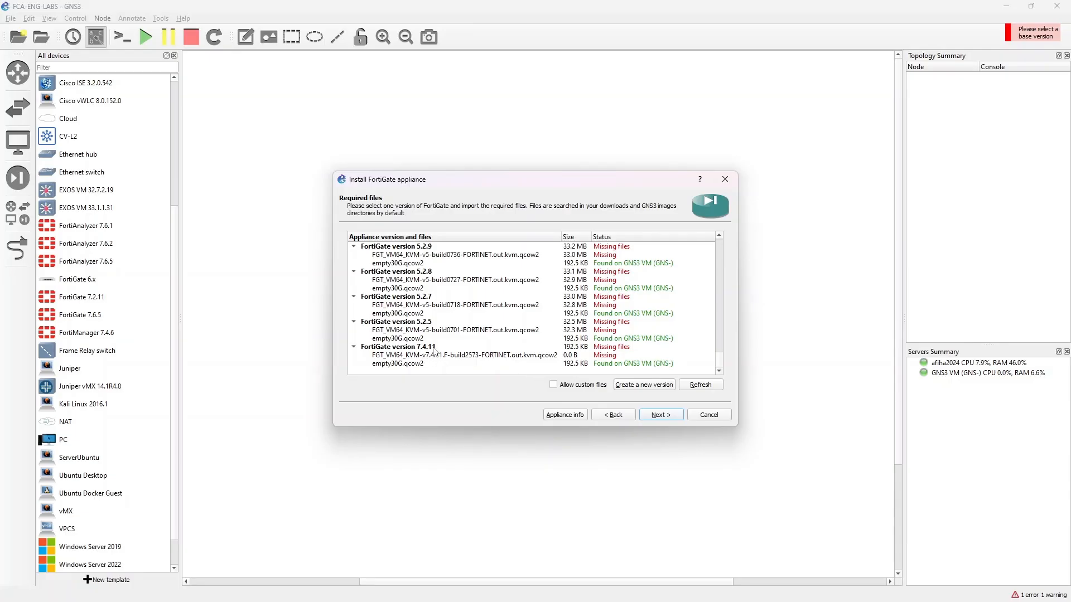
left_click(481, 357)
left_click(384, 387)
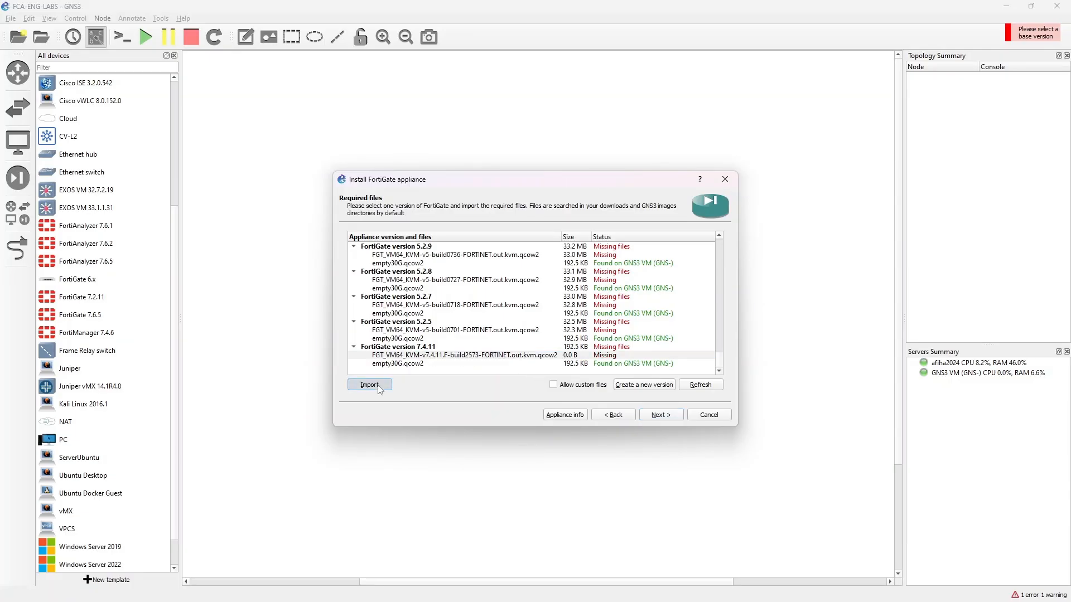
left_click(483, 294)
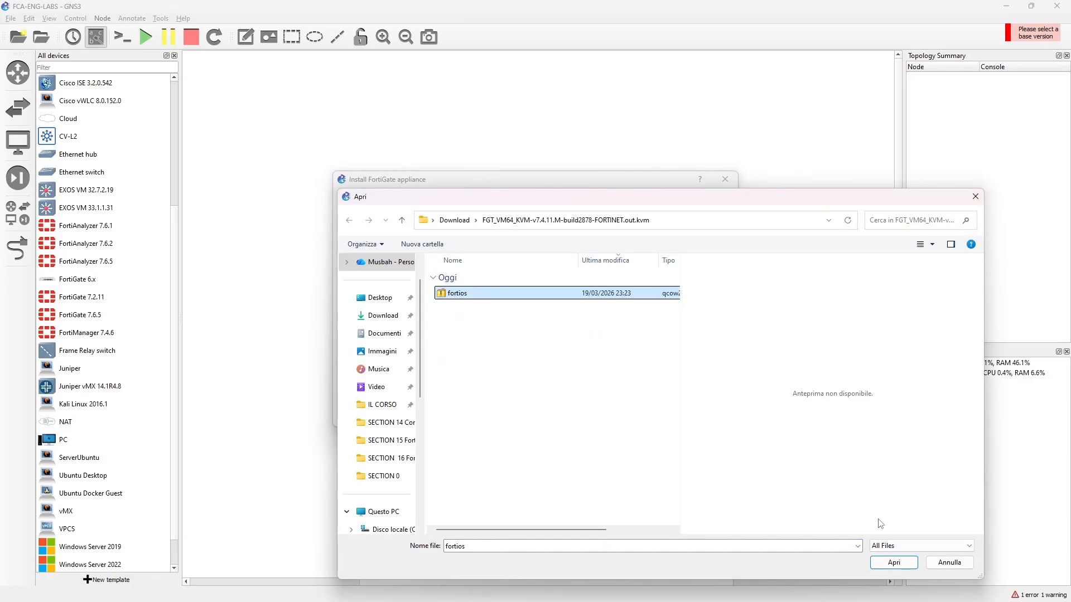
left_click(893, 562)
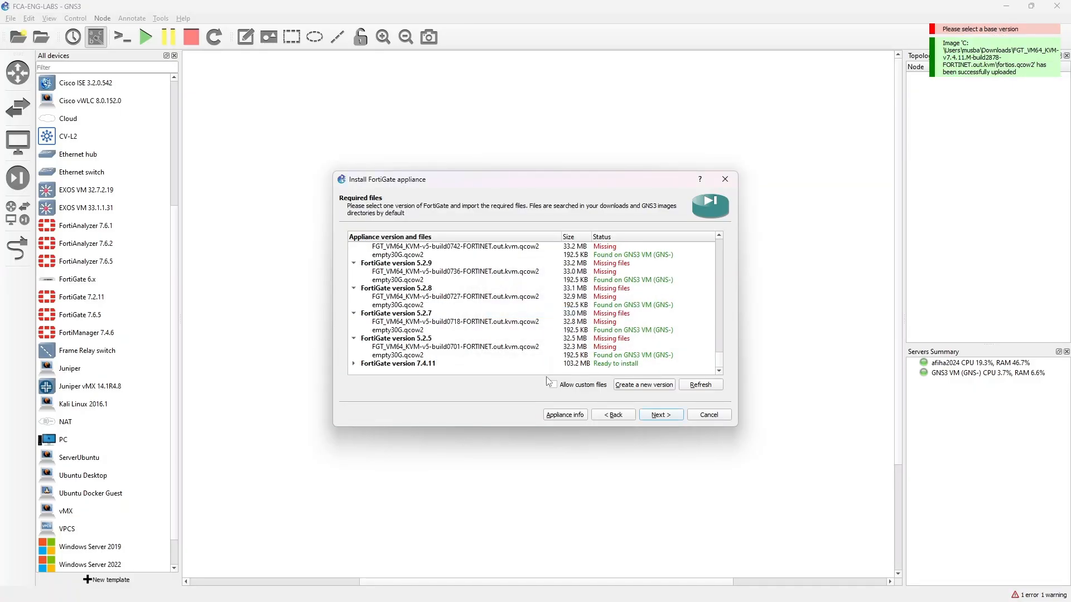
Install FortiGate version 7.4.11 and finish the appliance wizard so its template is added.
left_click(431, 365)
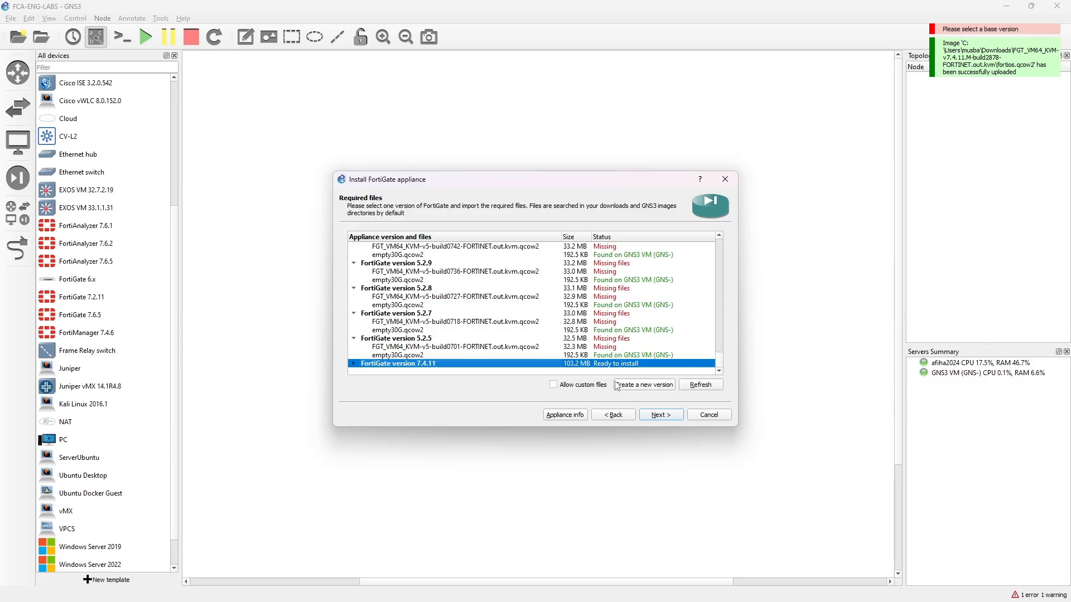
left_click(661, 417)
left_click(545, 315)
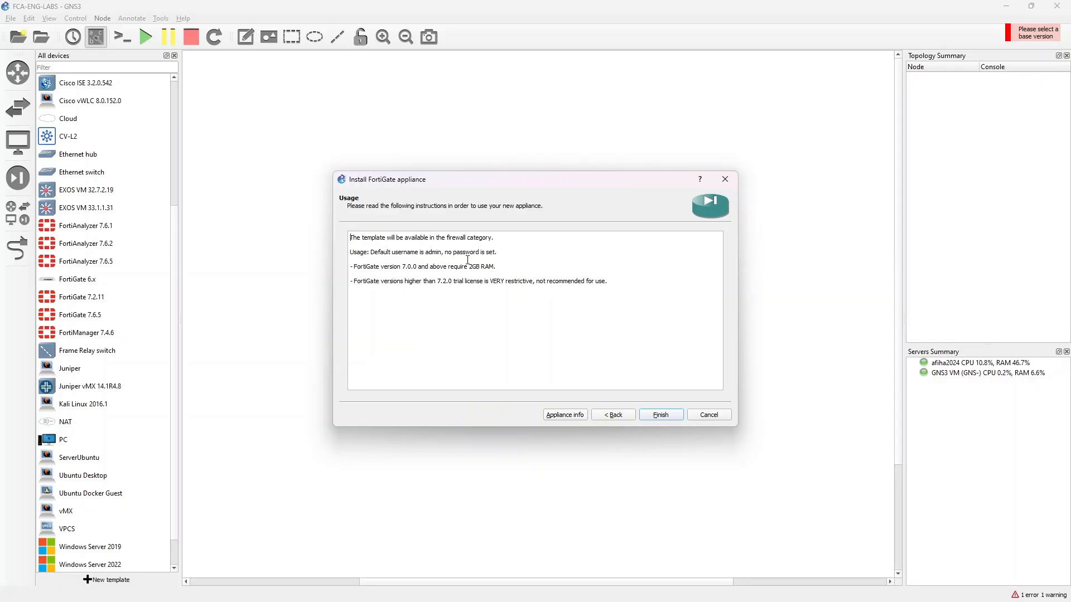
left_click(664, 415)
left_click(641, 321)
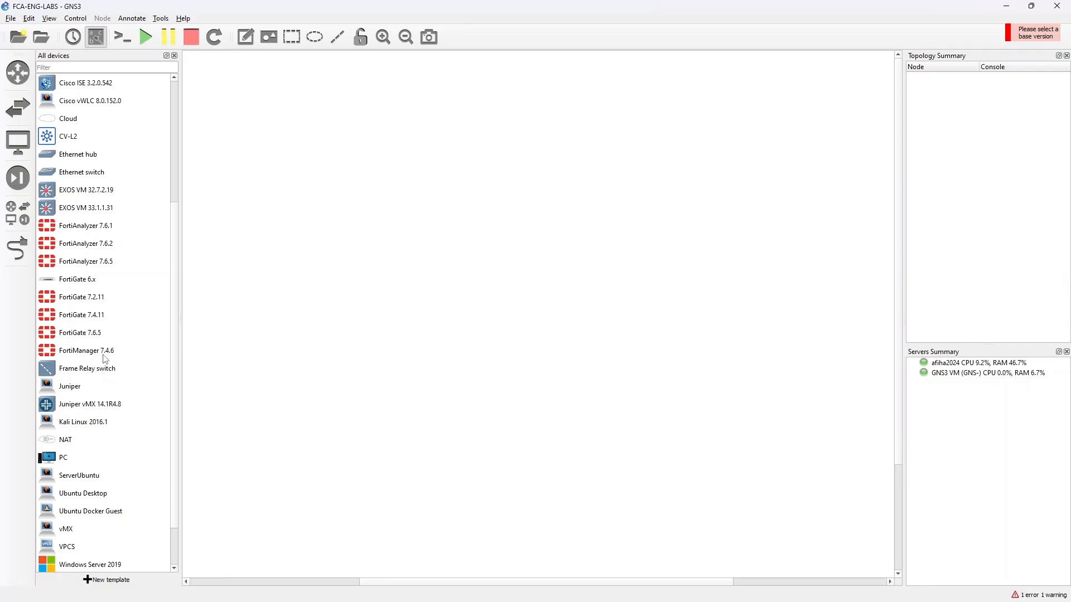
Place a FortiGate 7.4.11 node in the upper middle of the workspace and hide the device list.
left_click(94, 321)
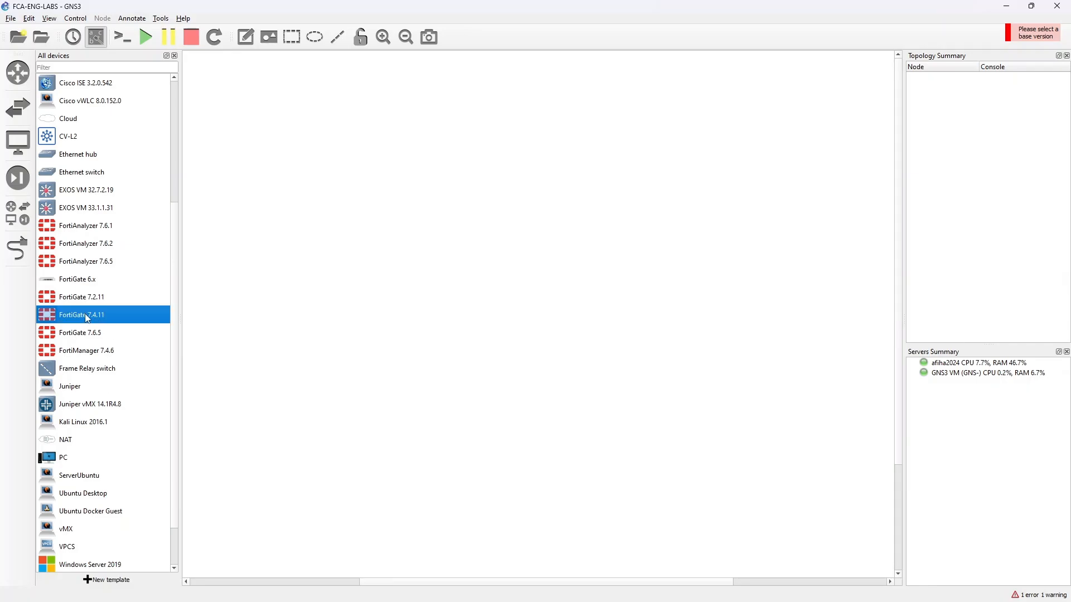
left_click_drag(86, 315, 507, 230)
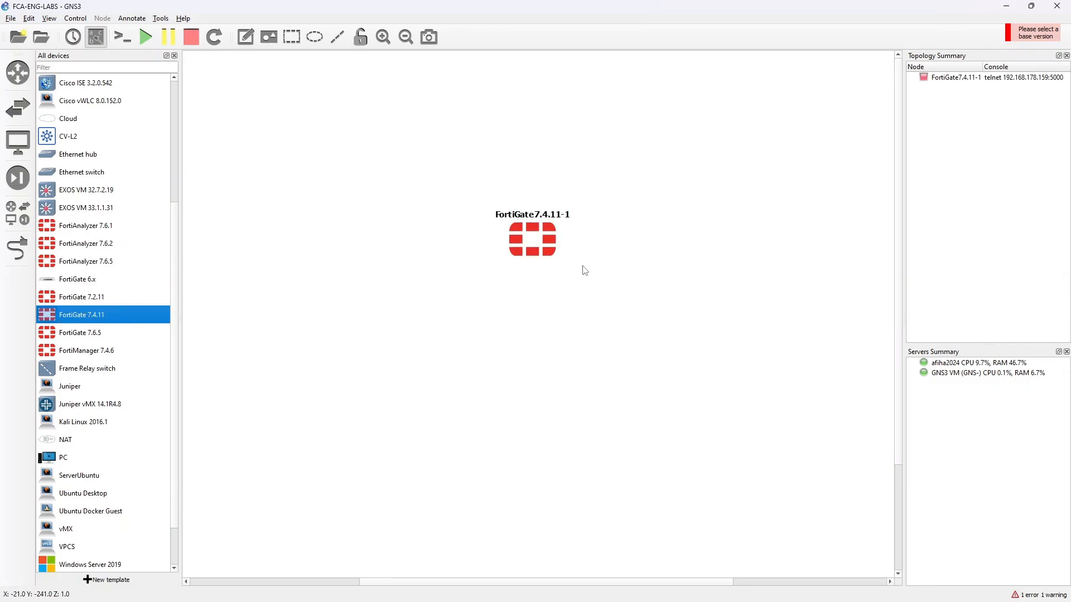
left_click(543, 220)
left_click(364, 211)
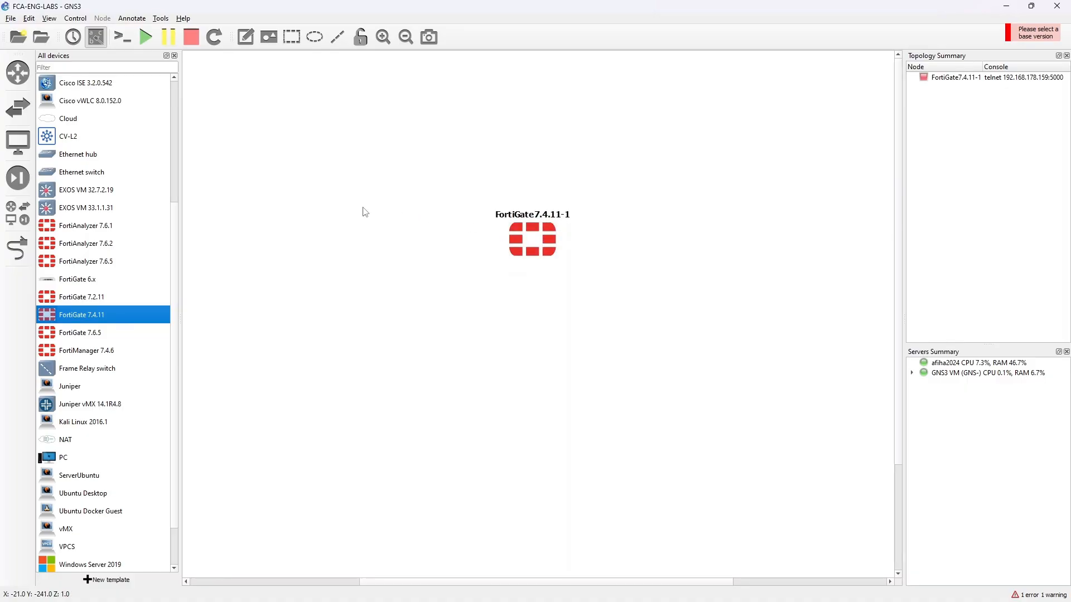
left_click(175, 56)
left_click_drag(455, 251, 456, 275)
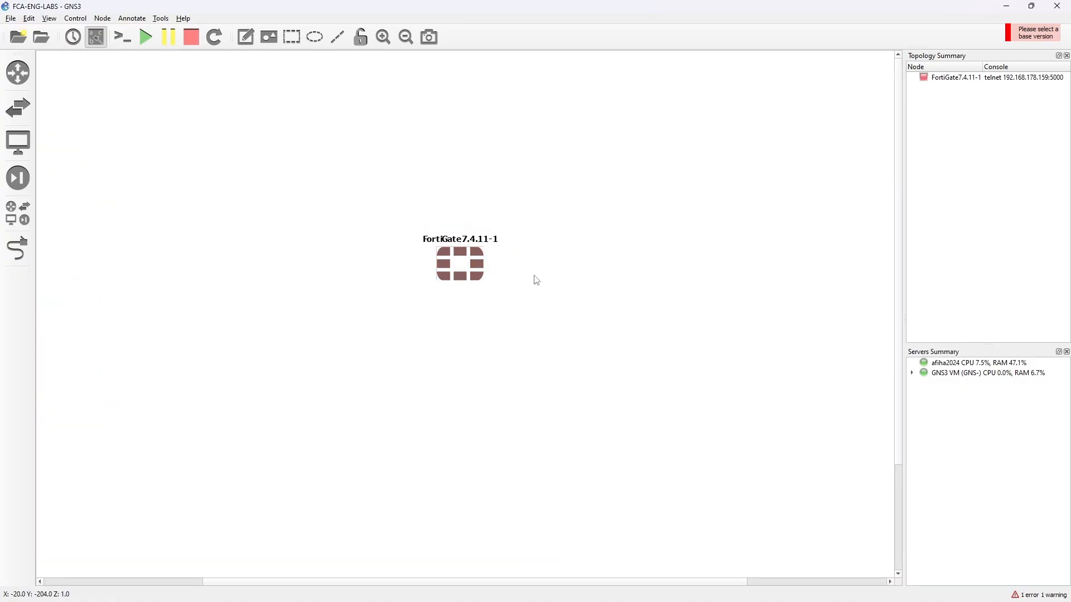
left_click(534, 276)
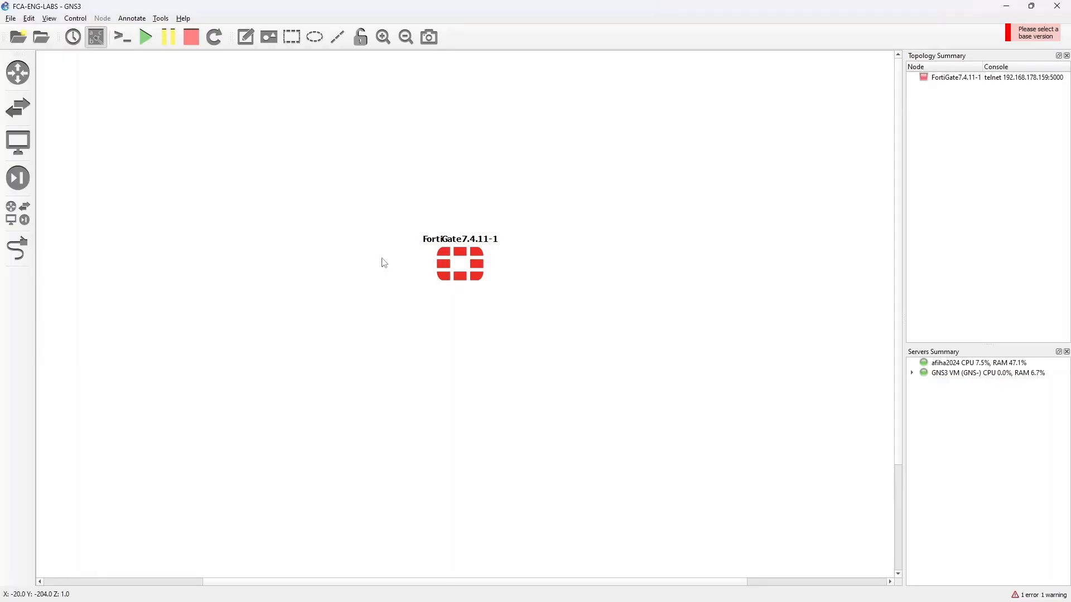
Add a Cloud node hosted on the GNS3 VM and position it directly above the FortiGate.
left_click(24, 217)
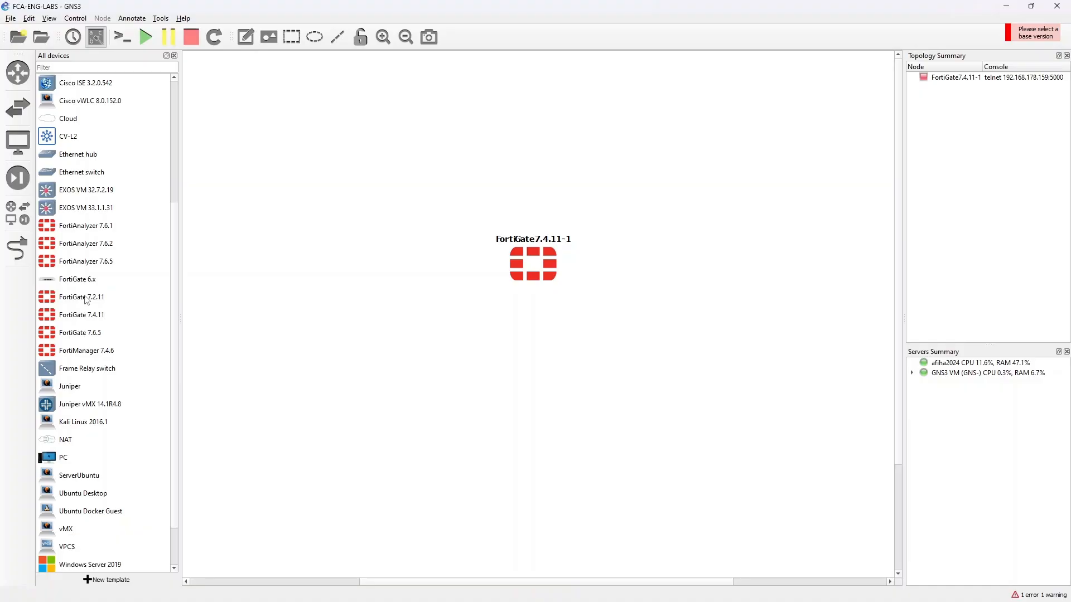
scroll(87, 268, "up", 4)
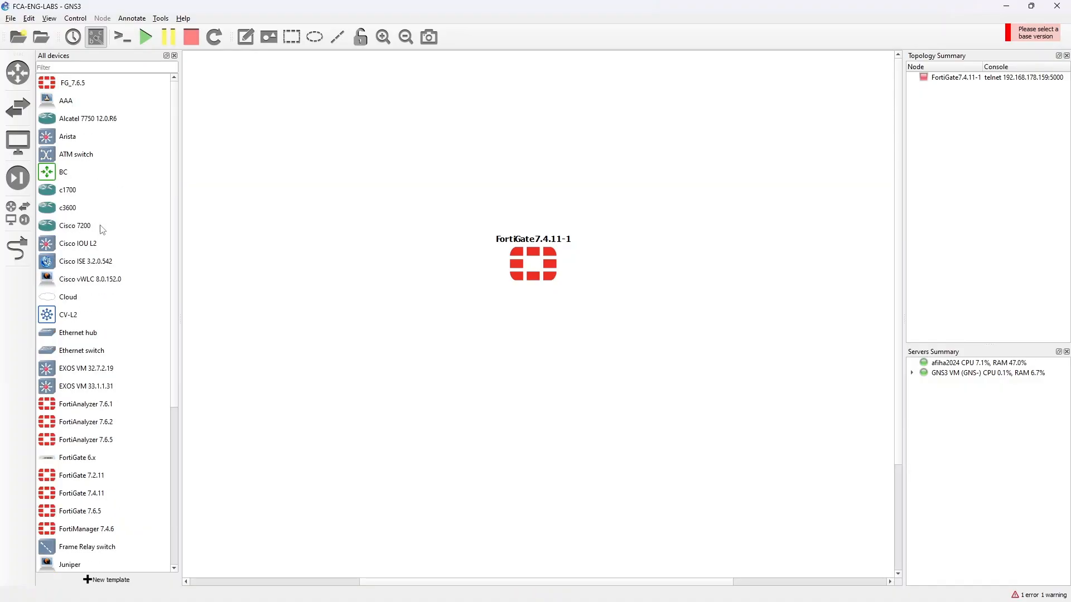
left_click_drag(77, 298, 527, 117)
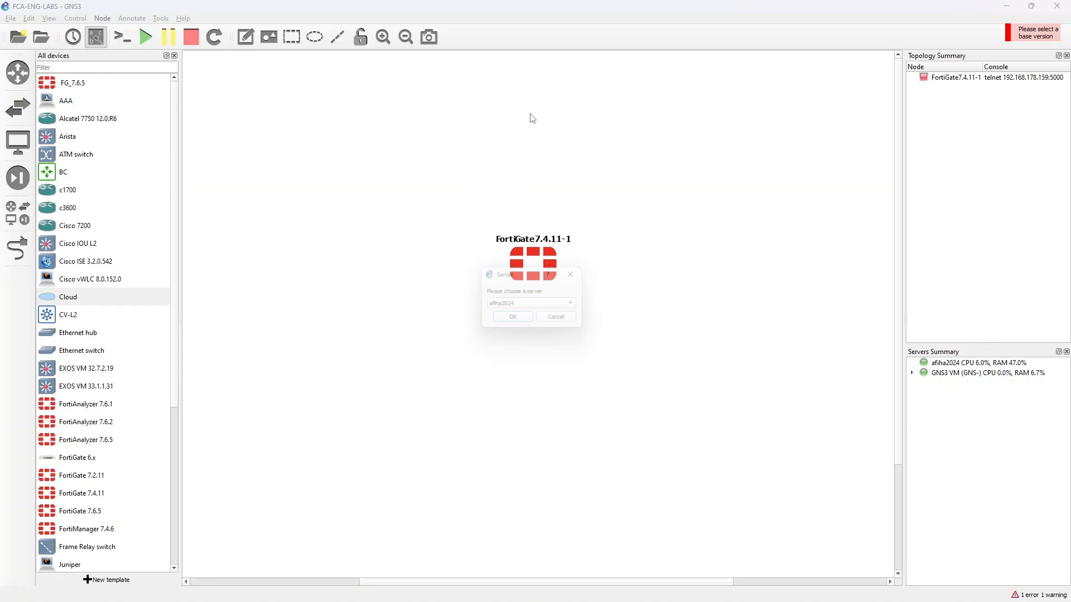
left_click(532, 318)
left_click(531, 318)
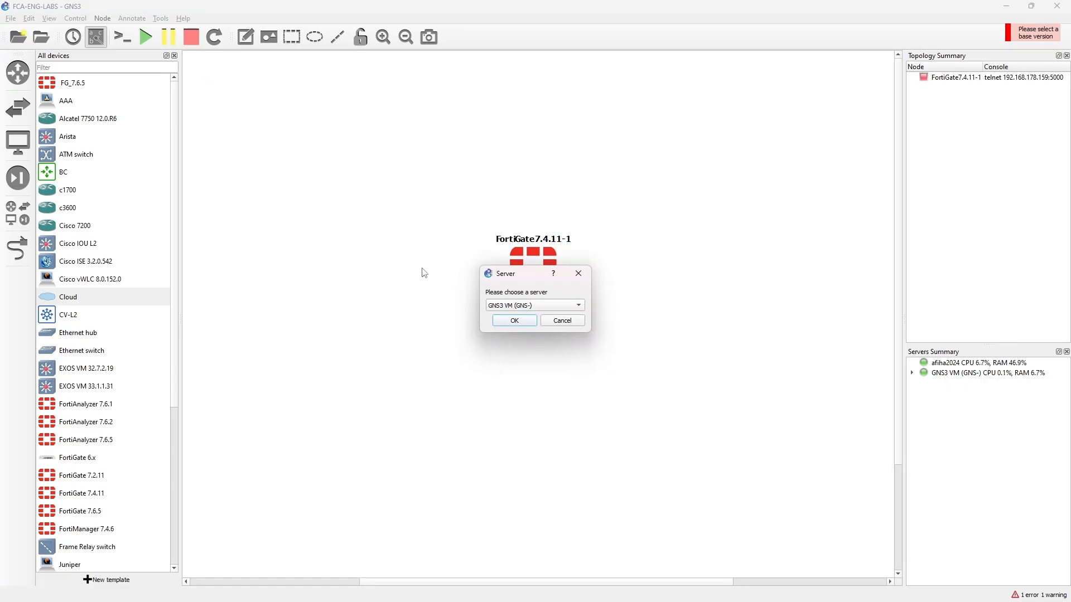
left_click(506, 325)
left_click(175, 55)
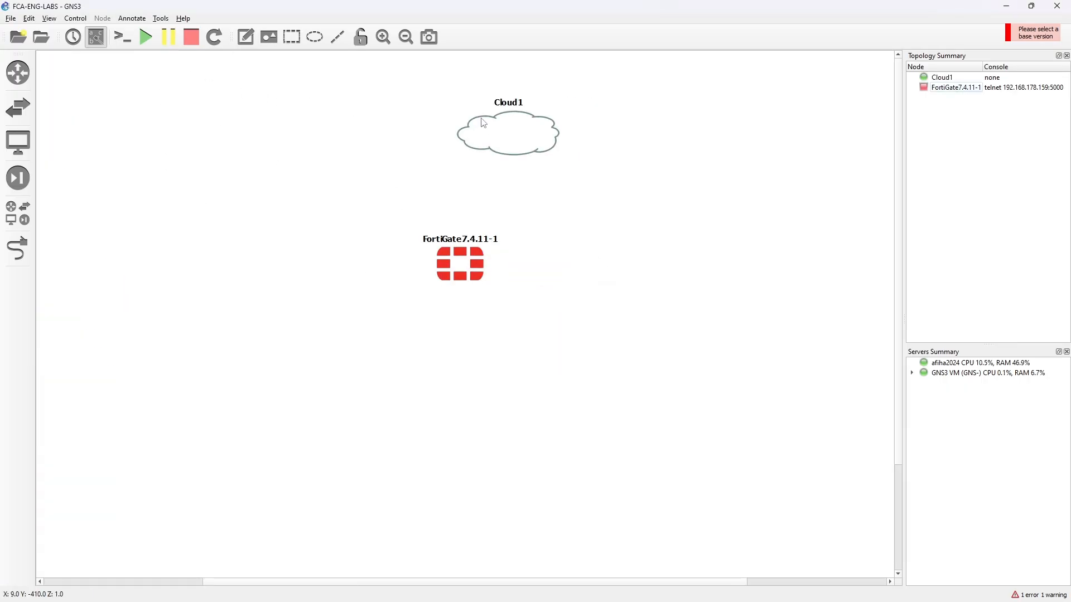
mouse_move(450, 113)
left_mouse_down()
mouse_move(473, 108)
mouse_move(472, 118)
left_mouse_up()
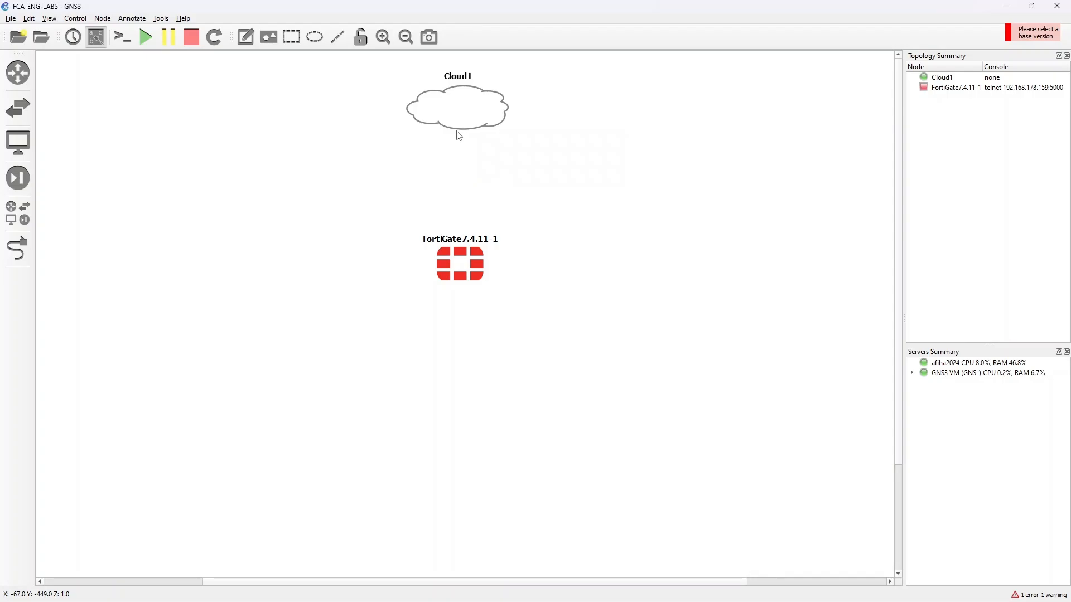
Link eth0 of Cloud1 to Port2 of the FortiGate node.
left_click(17, 248)
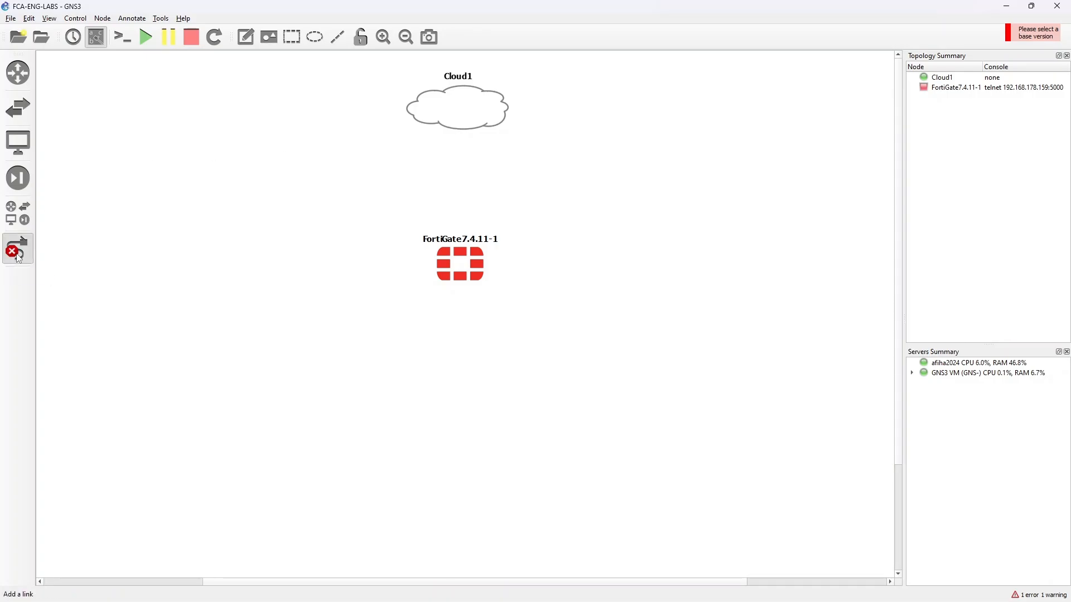
left_click(459, 117)
left_click(468, 122)
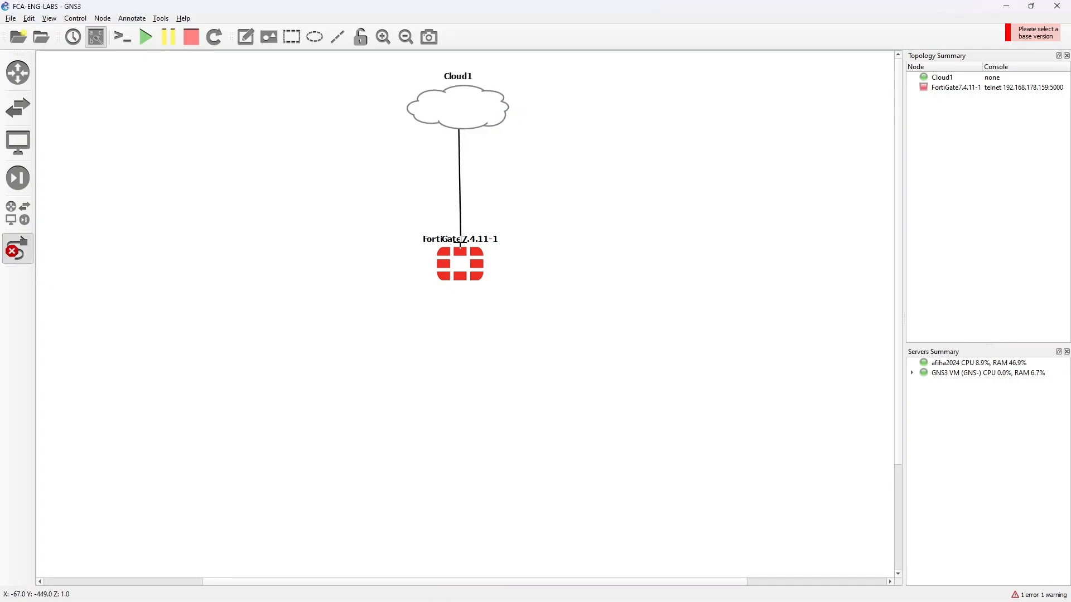
left_click(461, 263)
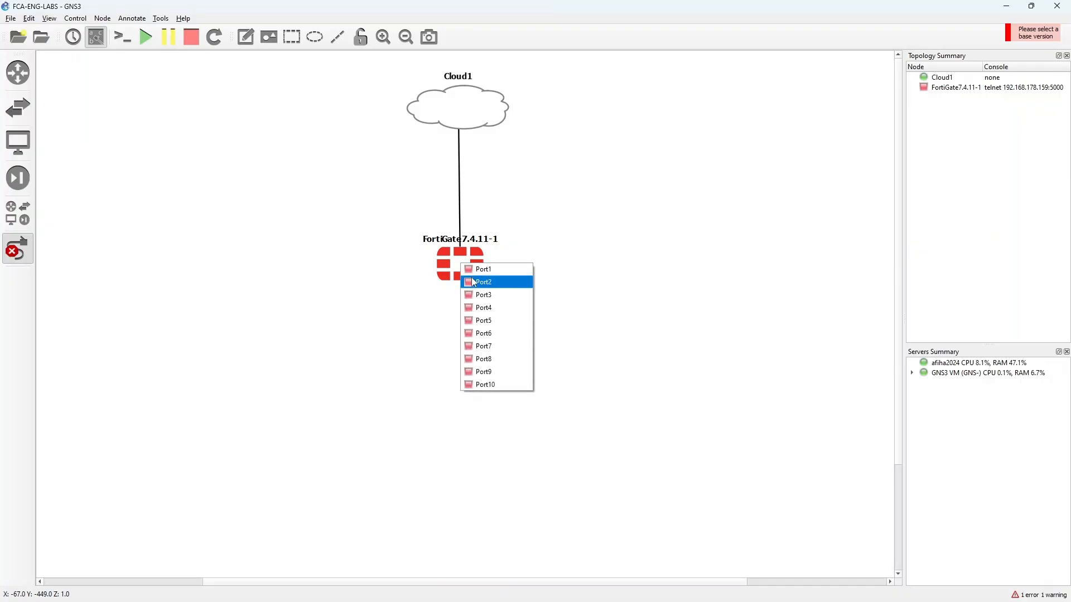
left_click(474, 281)
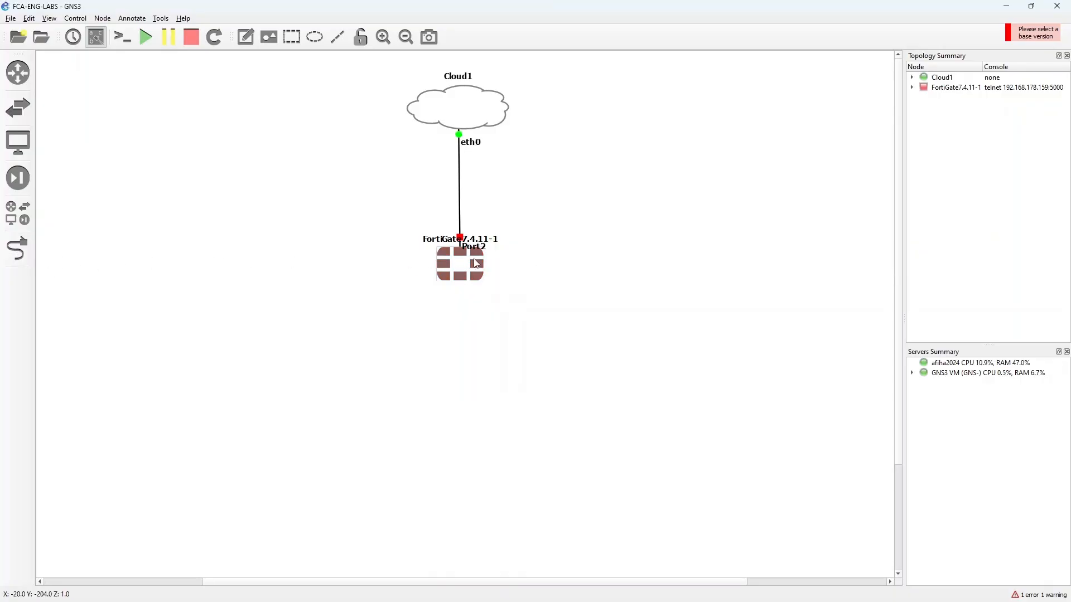
Move the FortiGate name below its icon and the Port2 label clear of the link, and start the FortiGate node.
left_click_drag(474, 247, 477, 305)
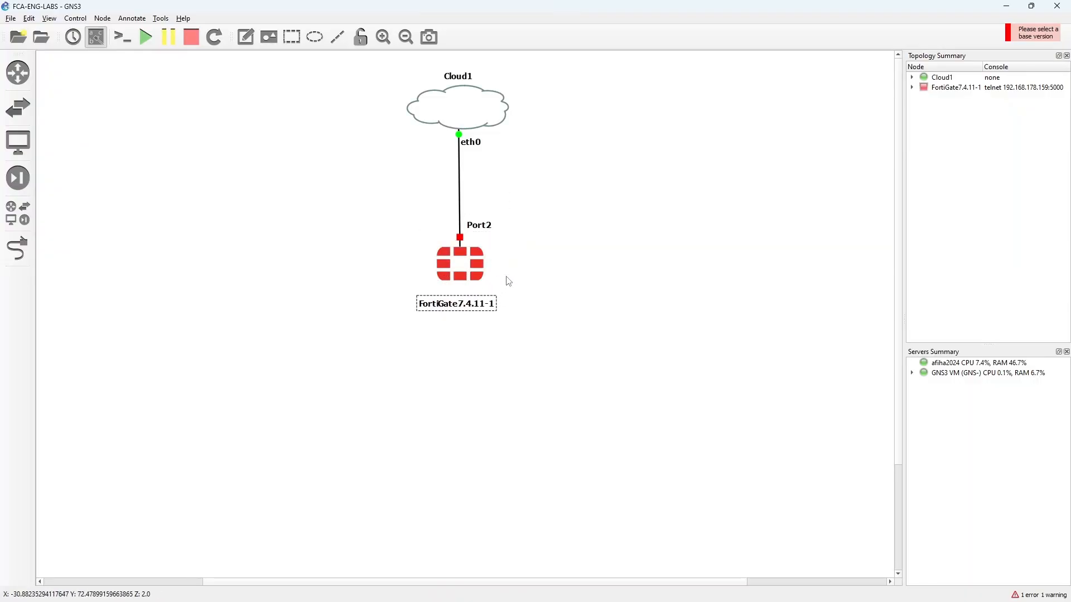
right_click(465, 269)
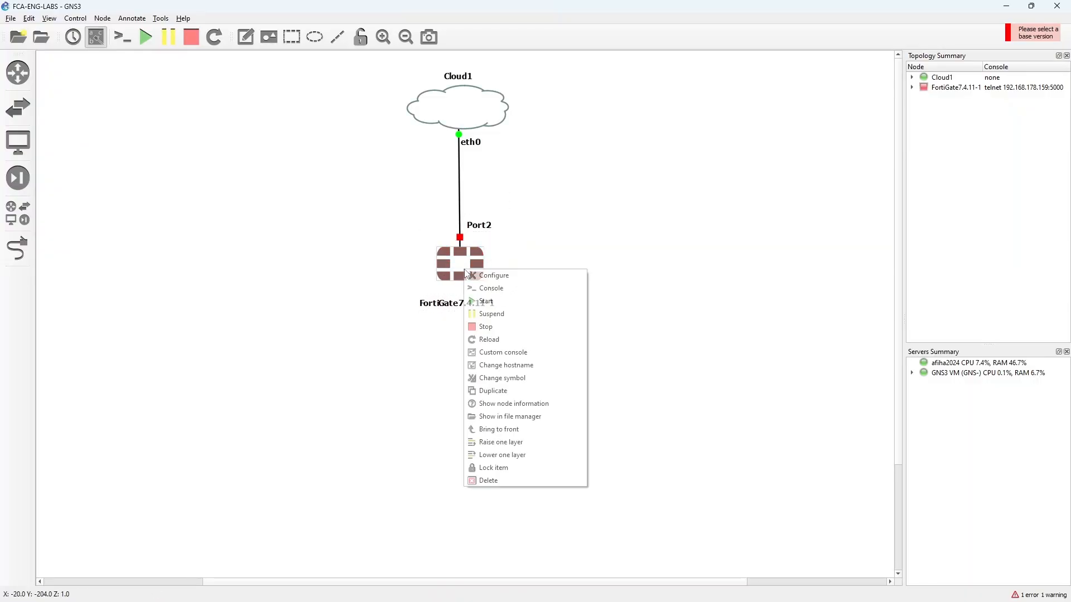
left_click(494, 302)
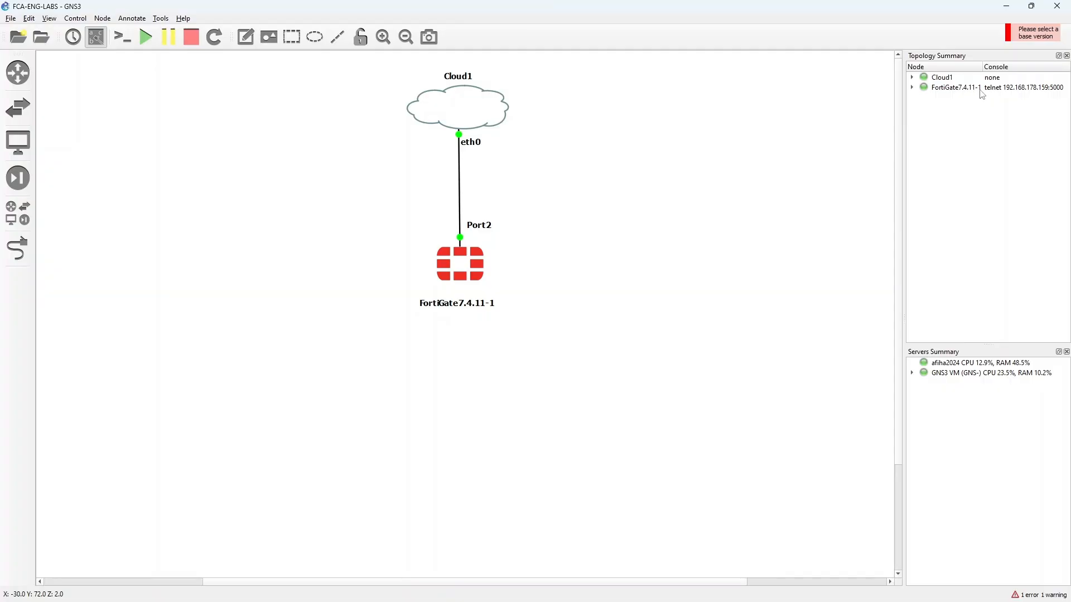
Review the FortiGate node's general and network settings, and switch to a new tab in Chrome.
right_click(467, 270)
left_click(488, 276)
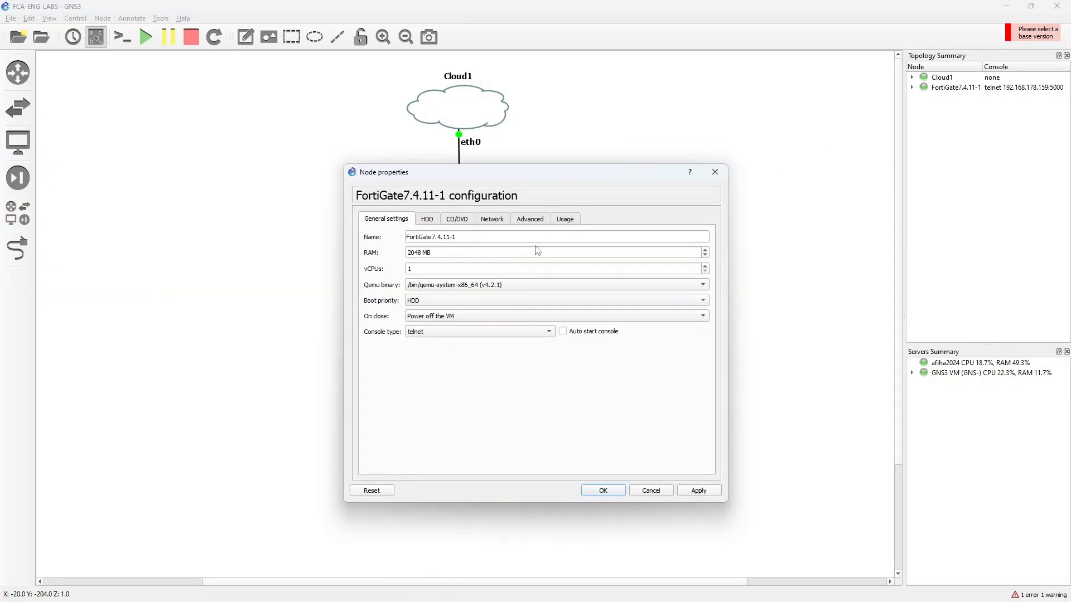
left_click(494, 220)
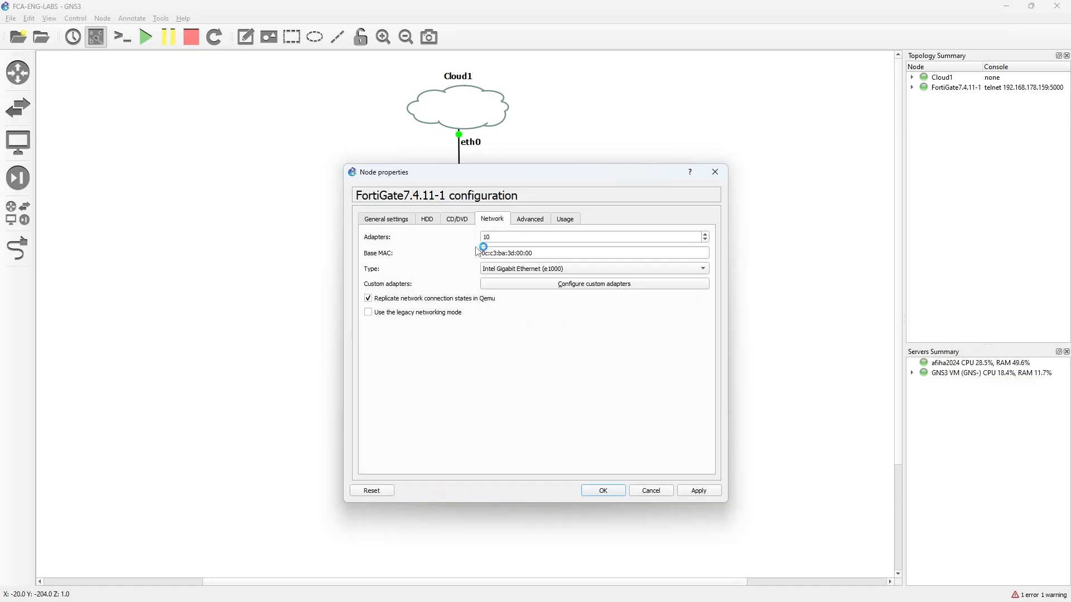
left_click(607, 491)
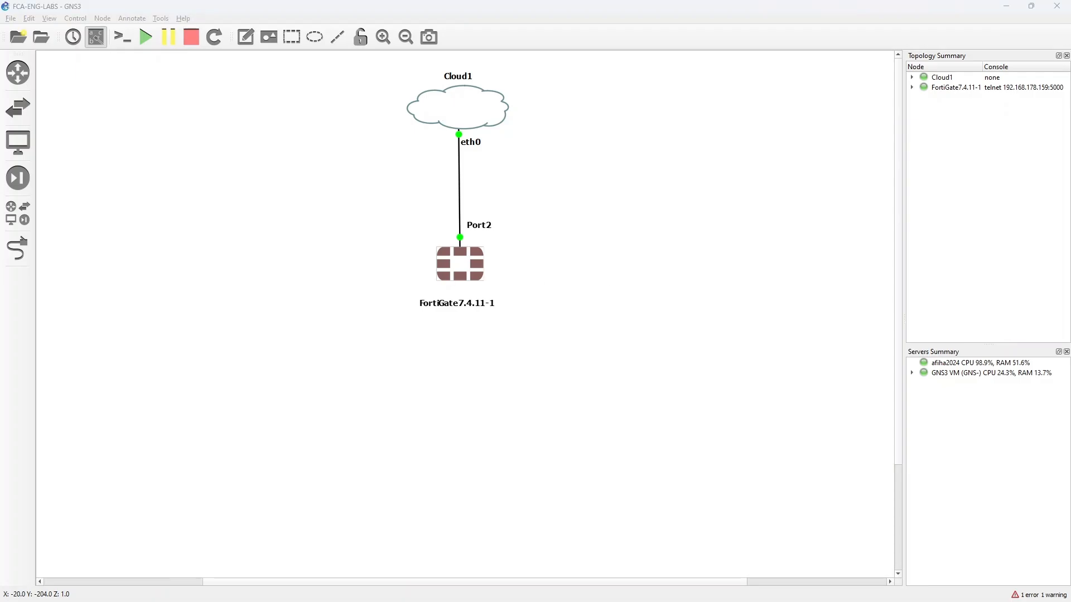
left_click_drag(616, 89, 635, 91)
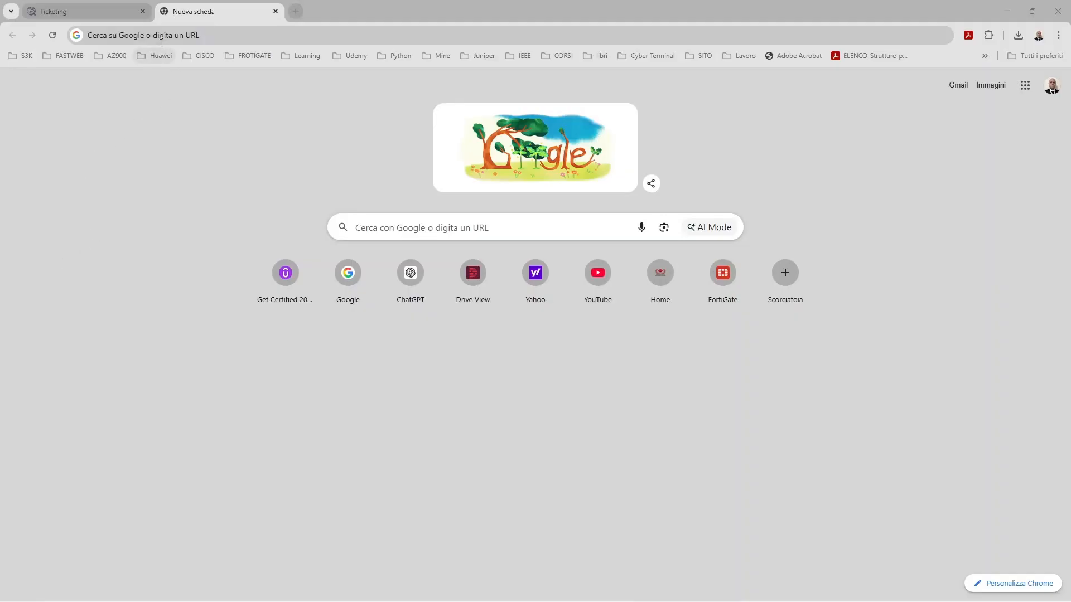
Open the FortiGate web interface at 192.168.178.123 and continue to the site despite the insecure connection.
left_click(158, 36)
type("192.168.178.123")
key("Return")
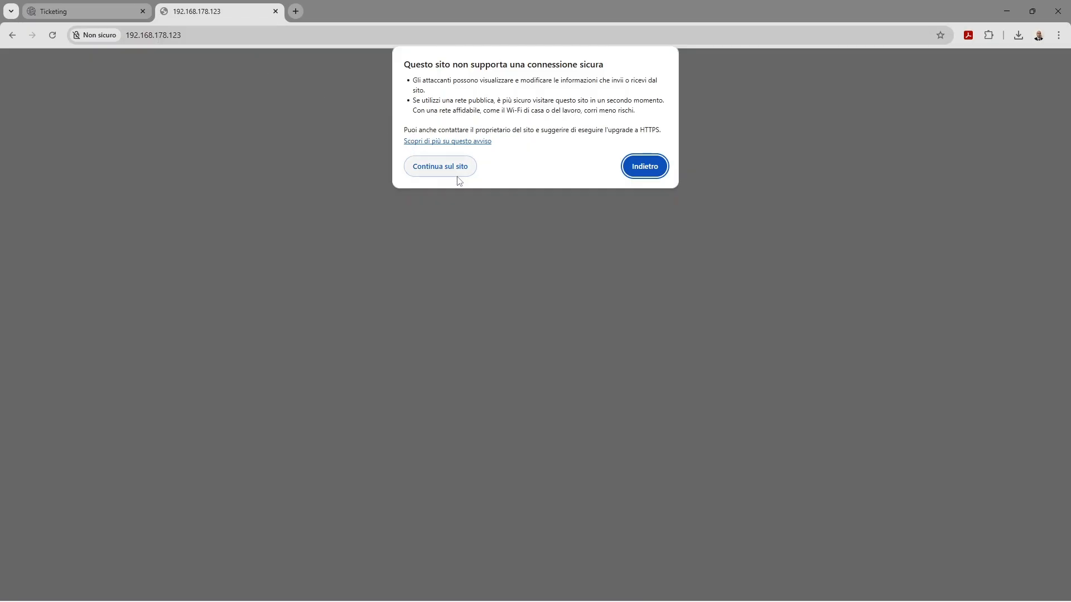
left_click(449, 172)
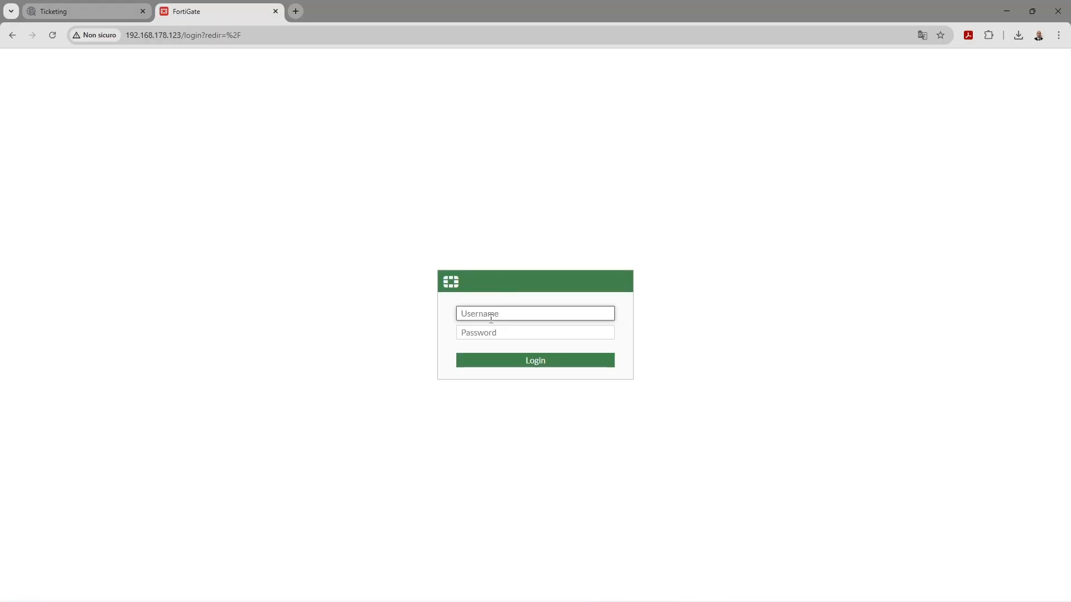
Log in to the FortiGate as admin with the account password.
type("admin")
key("Tab")
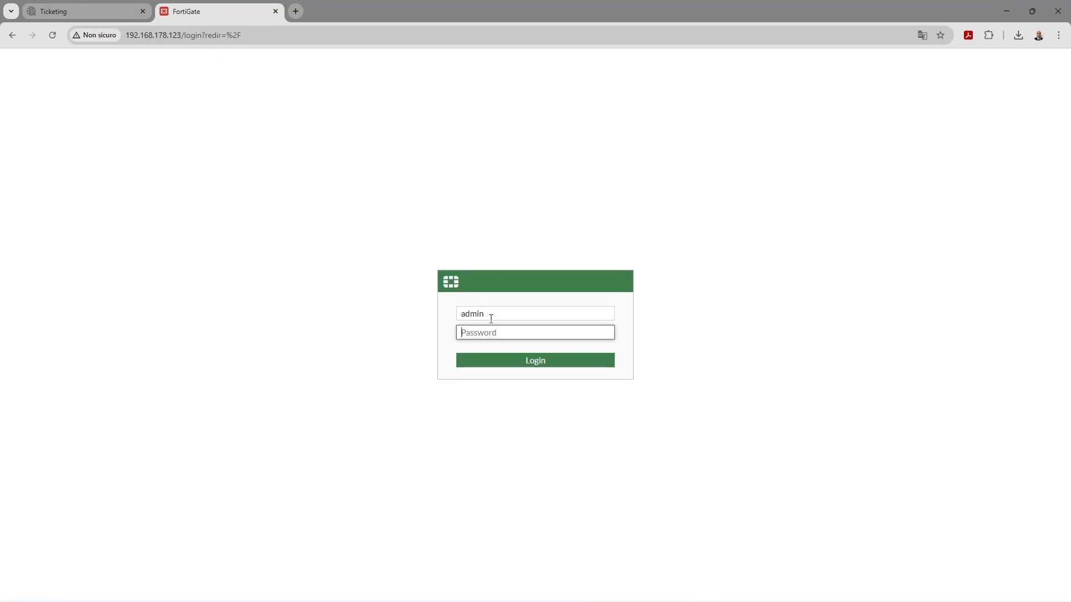
type("••••••••••••••")
key("Return")
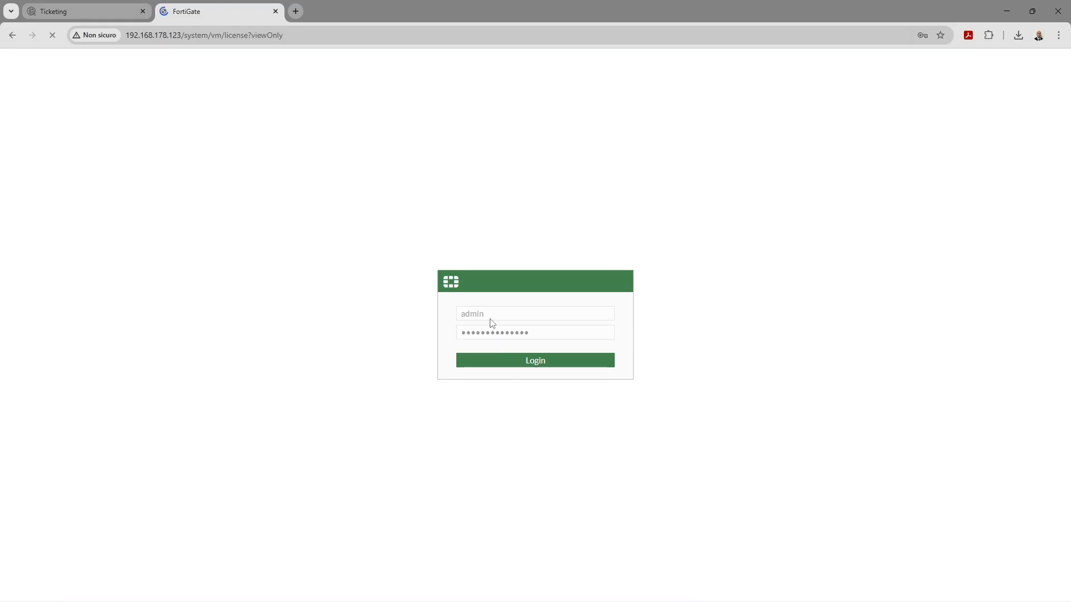
left_click(924, 210)
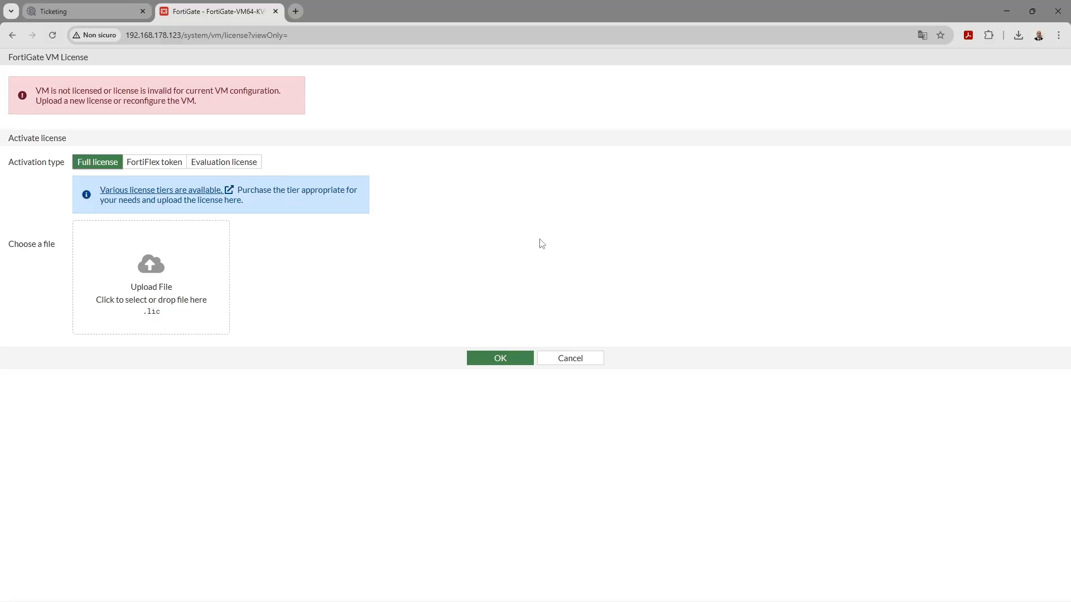
Return to the FortiCloud support site and open its Firmware Download page.
left_click(106, 12)
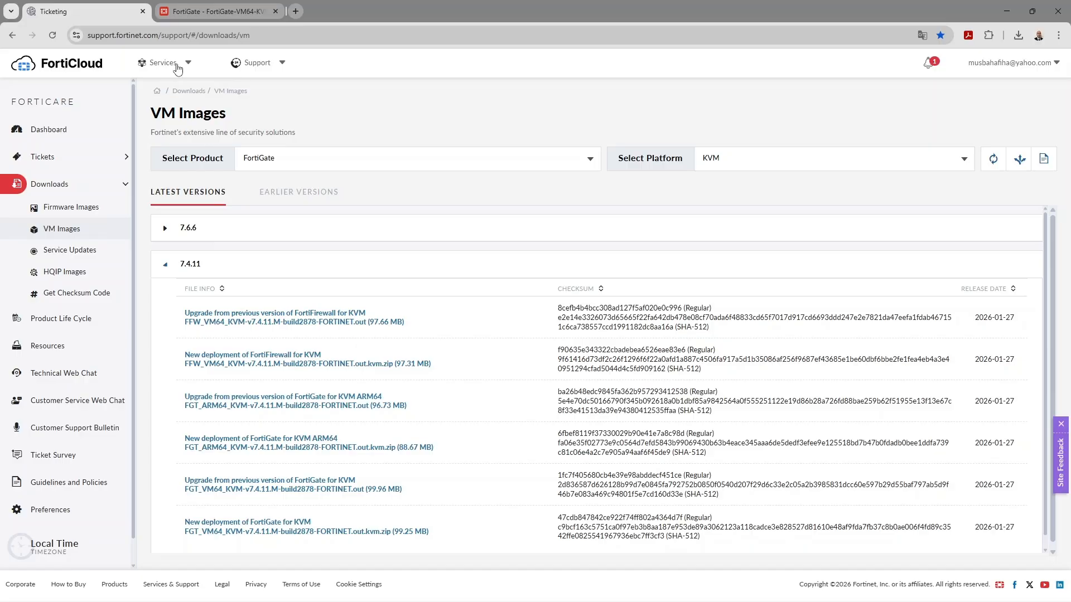
left_click(261, 70)
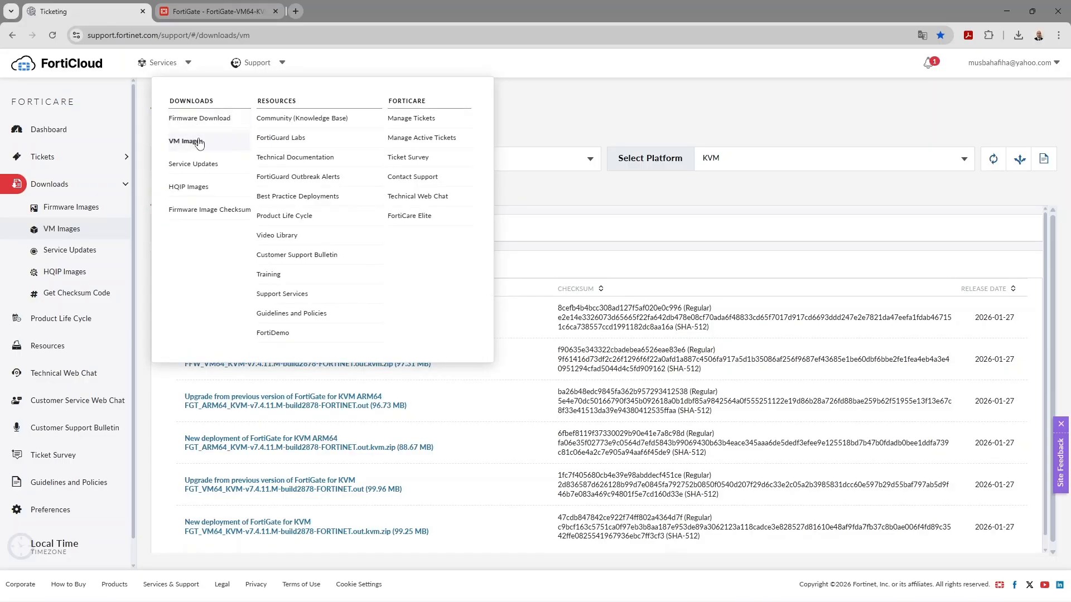
left_click(204, 118)
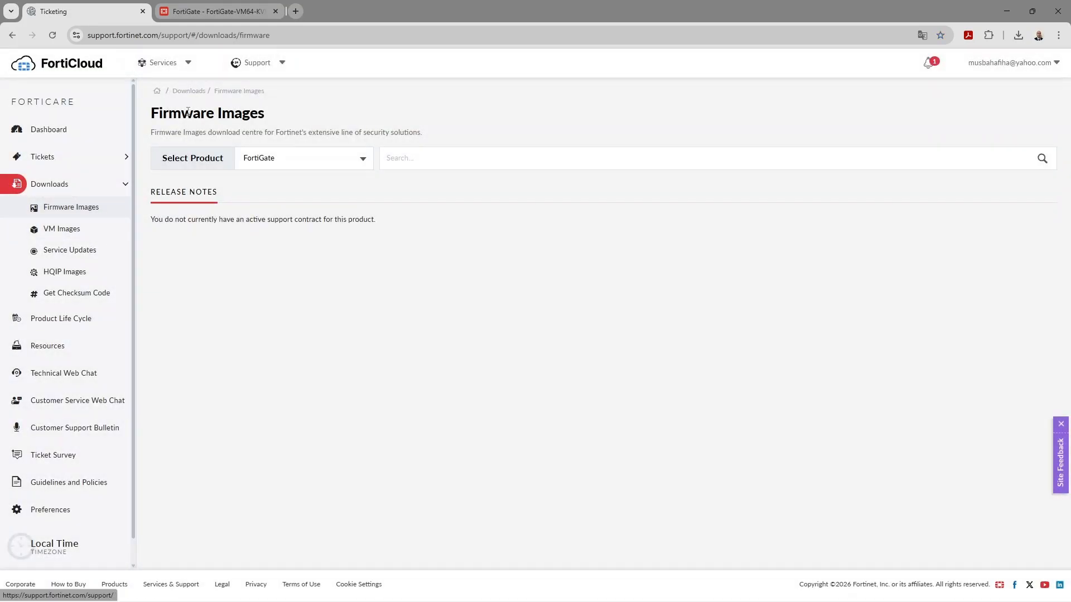
Examine the registered products in FortiCloud Asset Management, and return to the FortiGate VM License page.
left_click(177, 67)
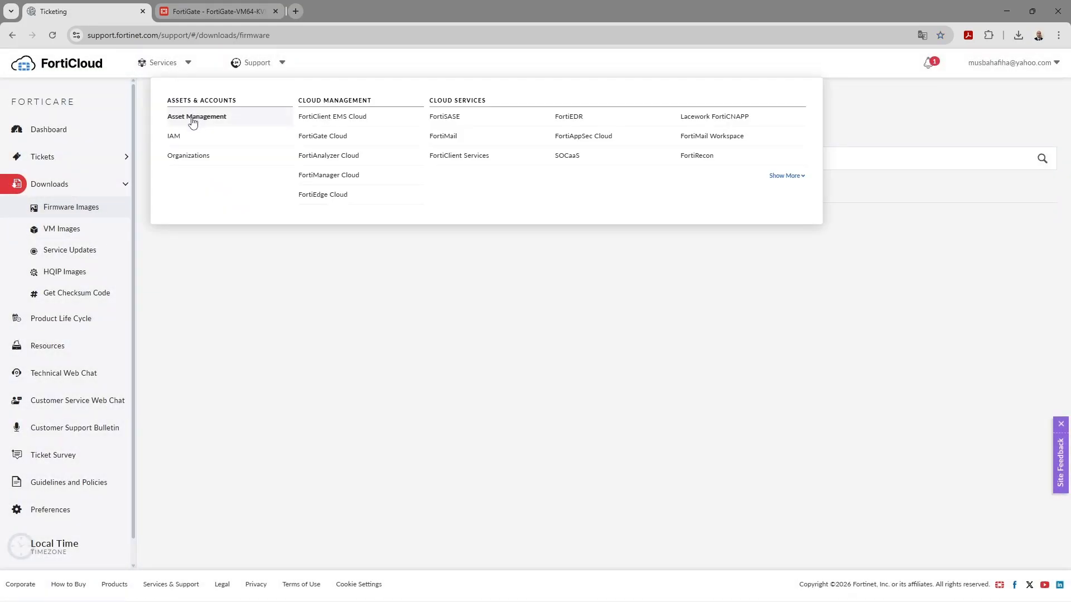
left_click(192, 118)
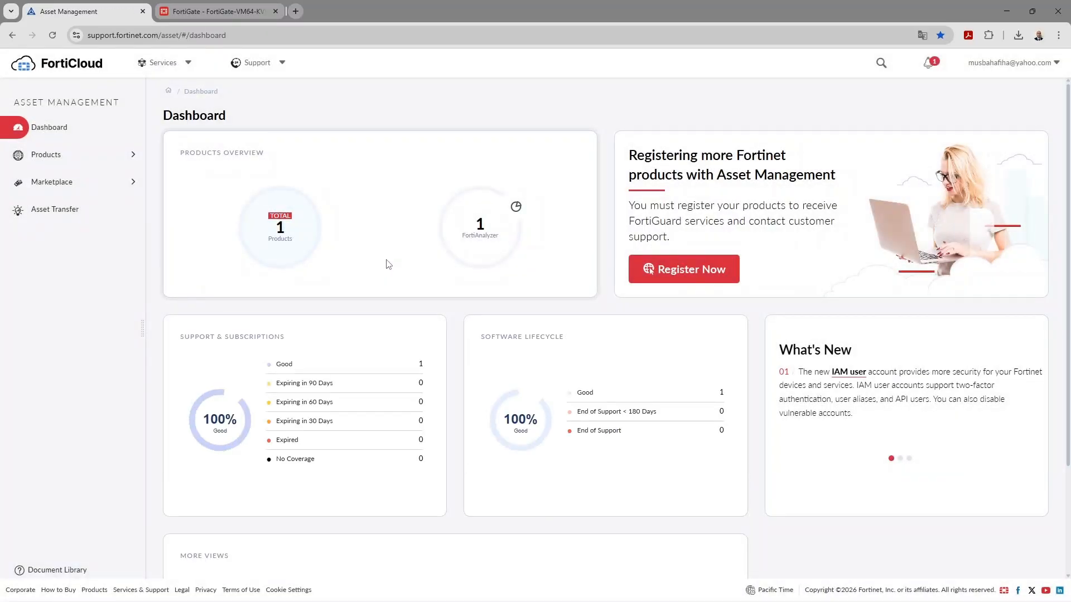
left_click(295, 244)
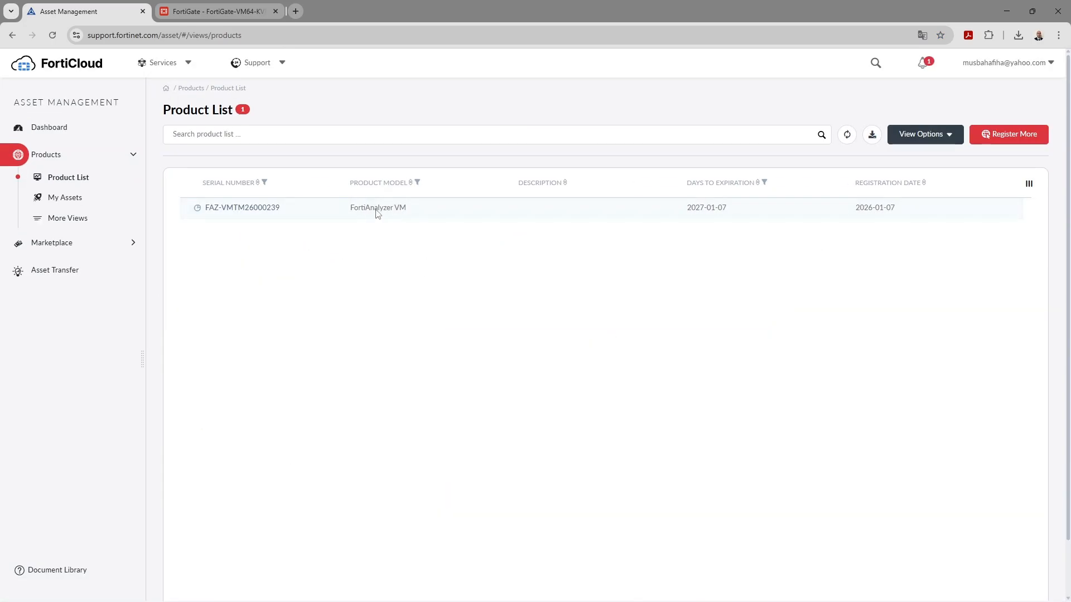
left_click(240, 7)
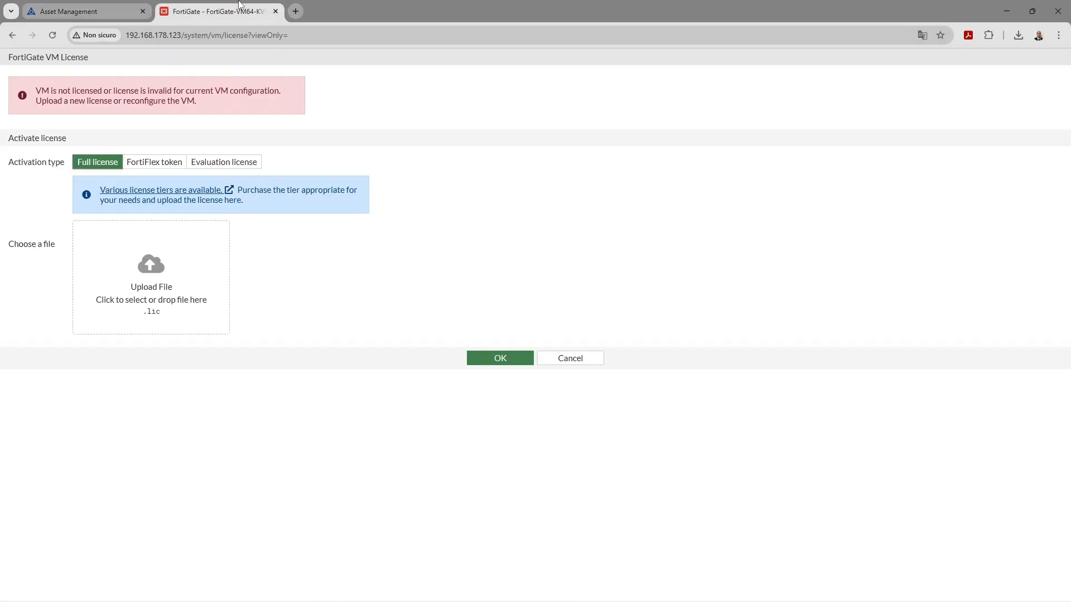